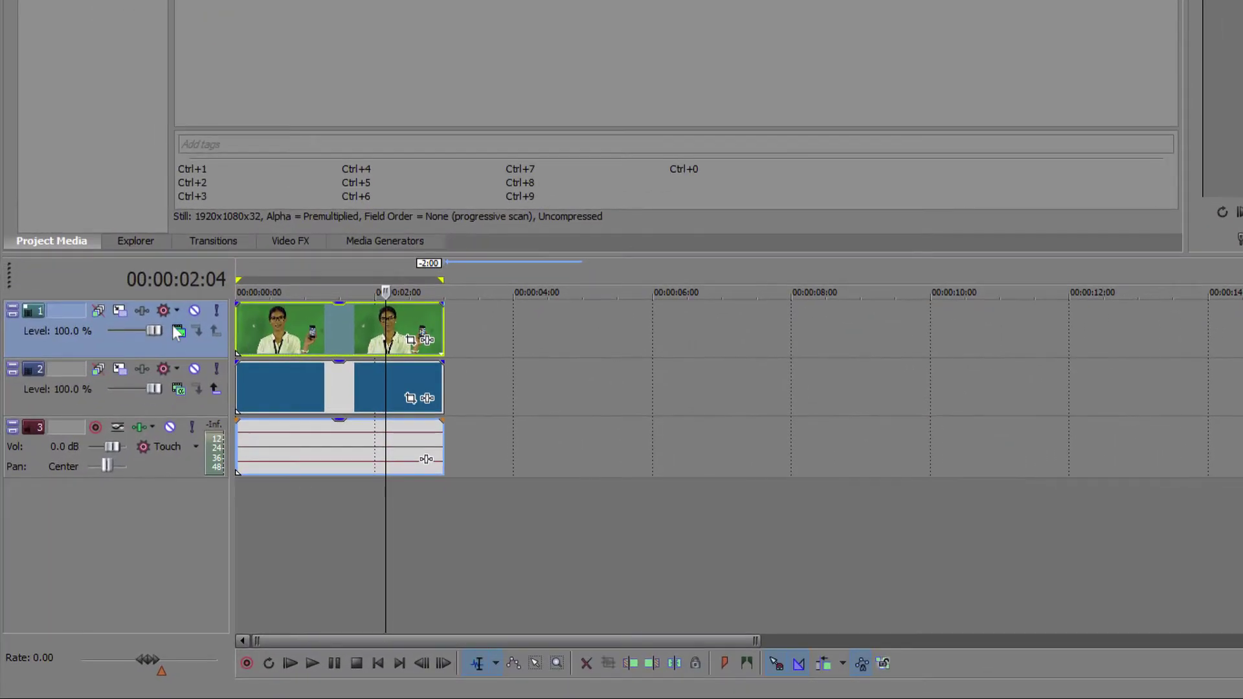
- Apply BCC Chroma Key Studio as the custom composite mode of the green-screen track 1
{"action": "left_click", "coordinate": [95, 498]}
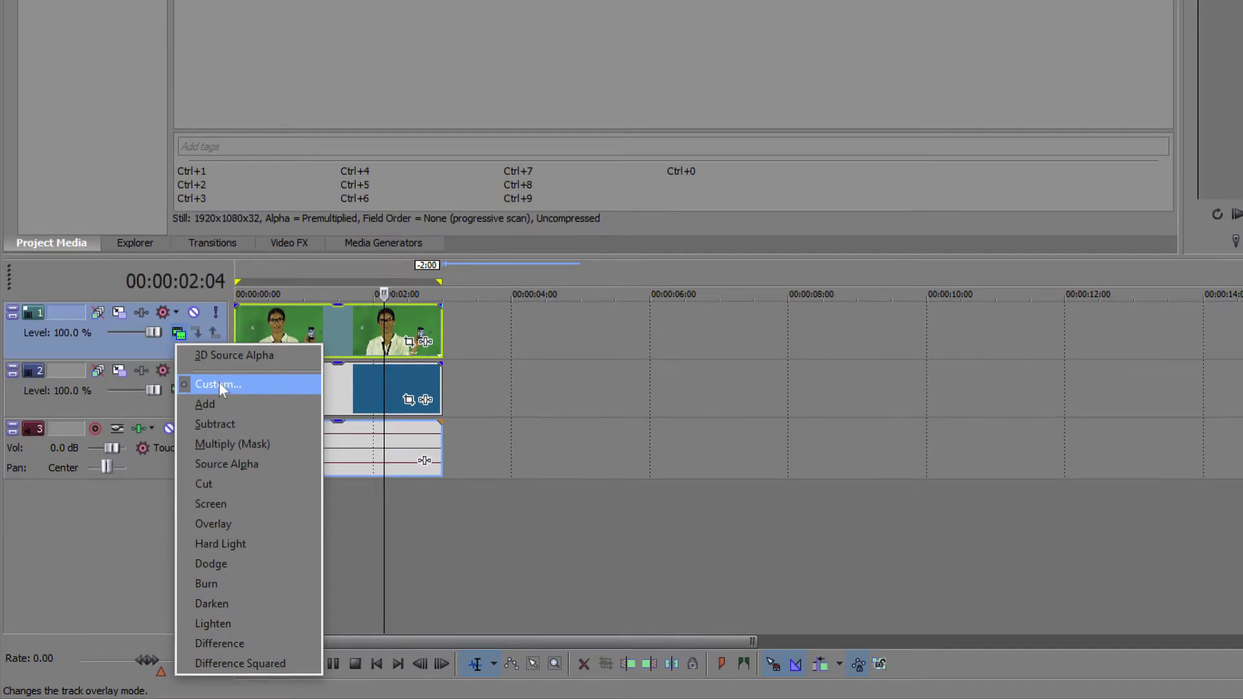
{"action": "left_click", "coordinate": [219, 382]}
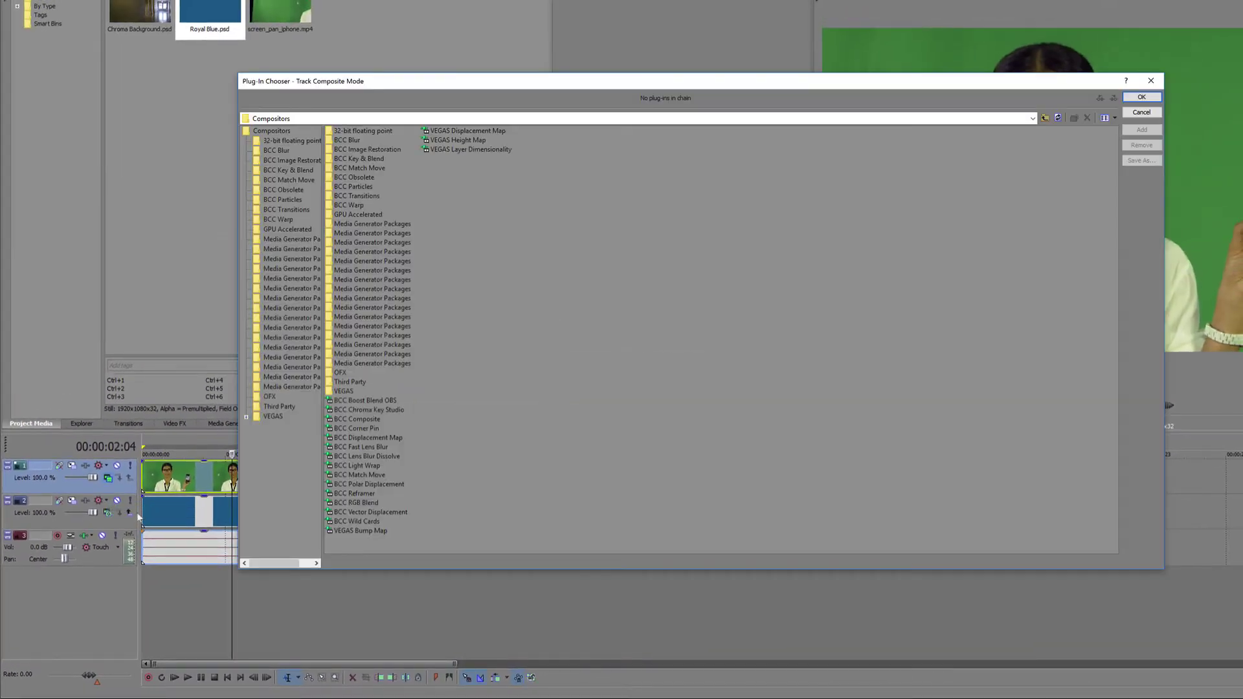
{"action": "left_click", "coordinate": [366, 409]}
{"action": "left_click", "coordinate": [1141, 96]}
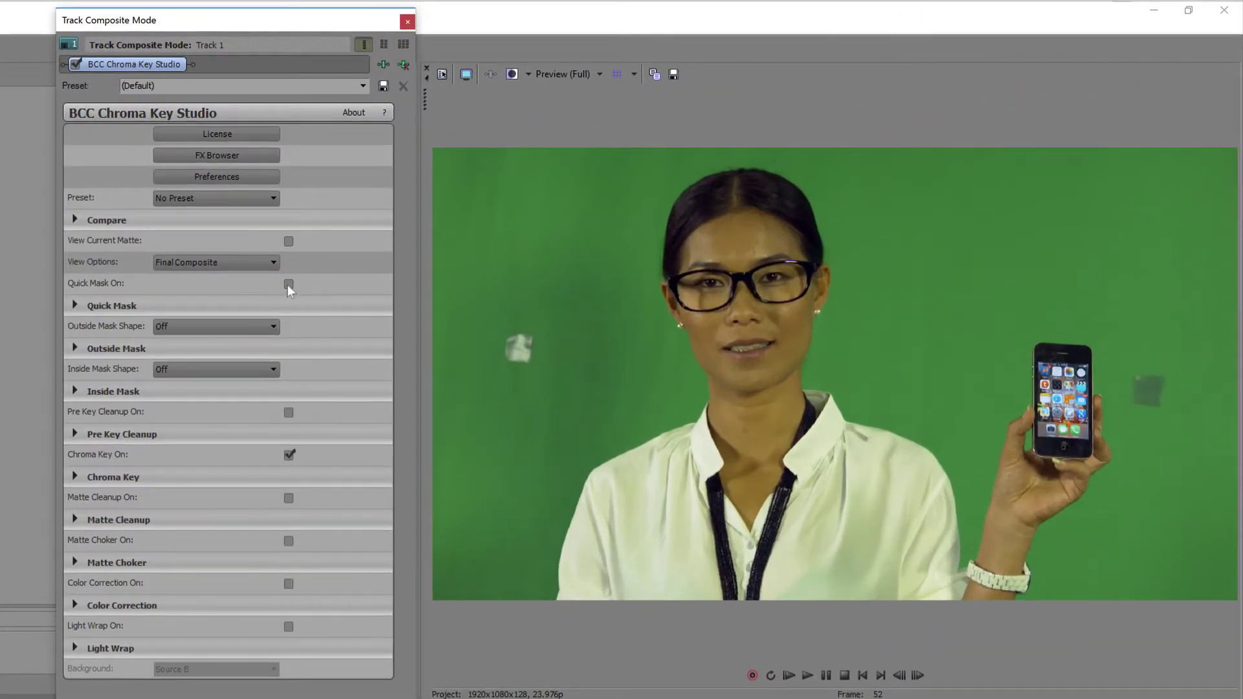
- Enable Quick Mask and sample its key color from the green backdrop beside the woman's face
{"action": "left_click", "coordinate": [345, 262]}
{"action": "left_click", "coordinate": [82, 313]}
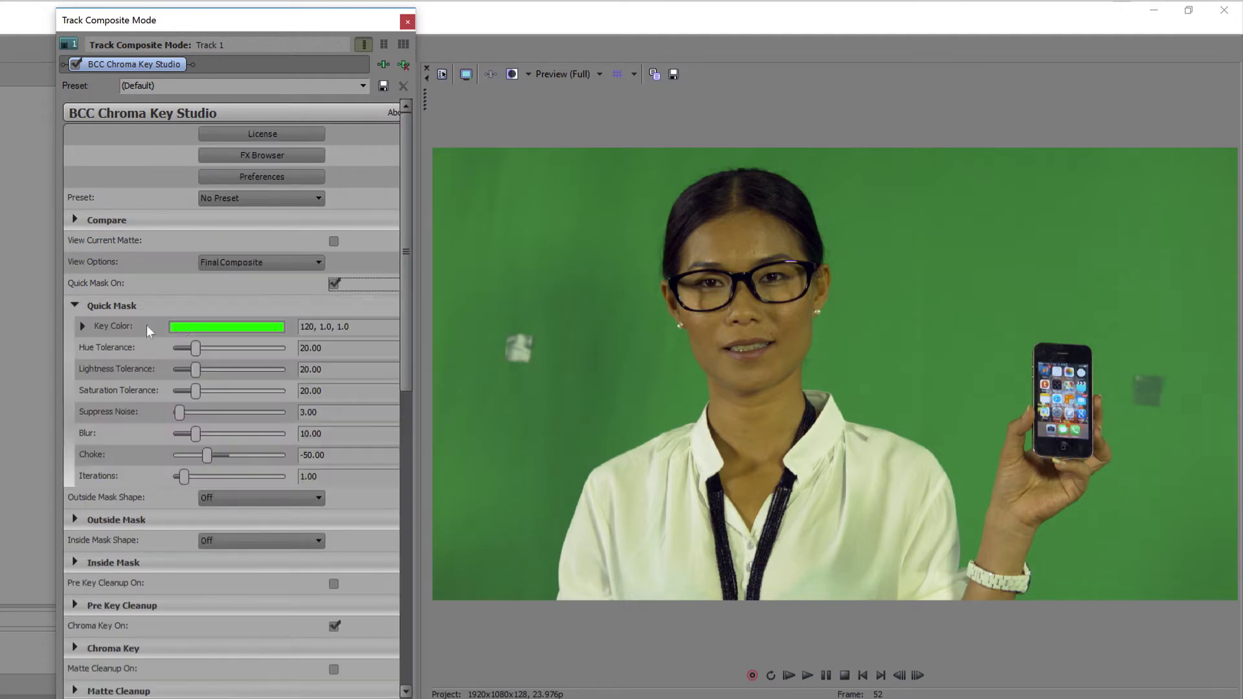
{"action": "left_click", "coordinate": [192, 328]}
{"action": "left_click", "coordinate": [209, 347]}
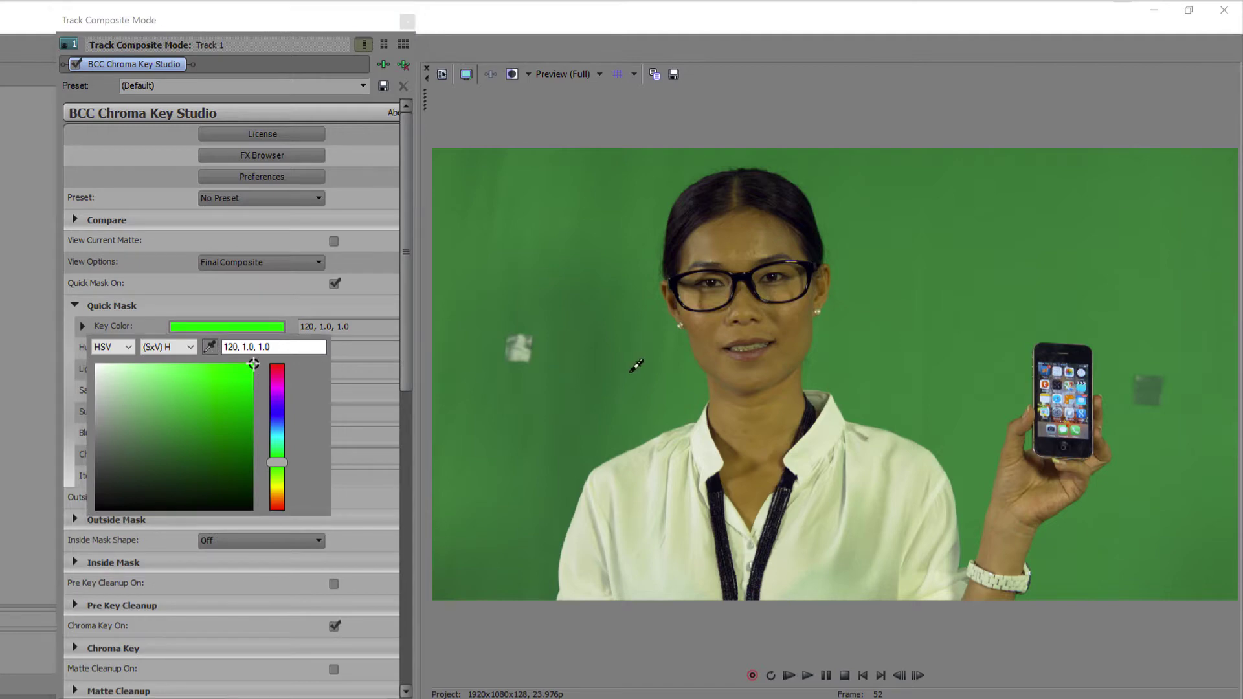
{"action": "left_click", "coordinate": [638, 365]}
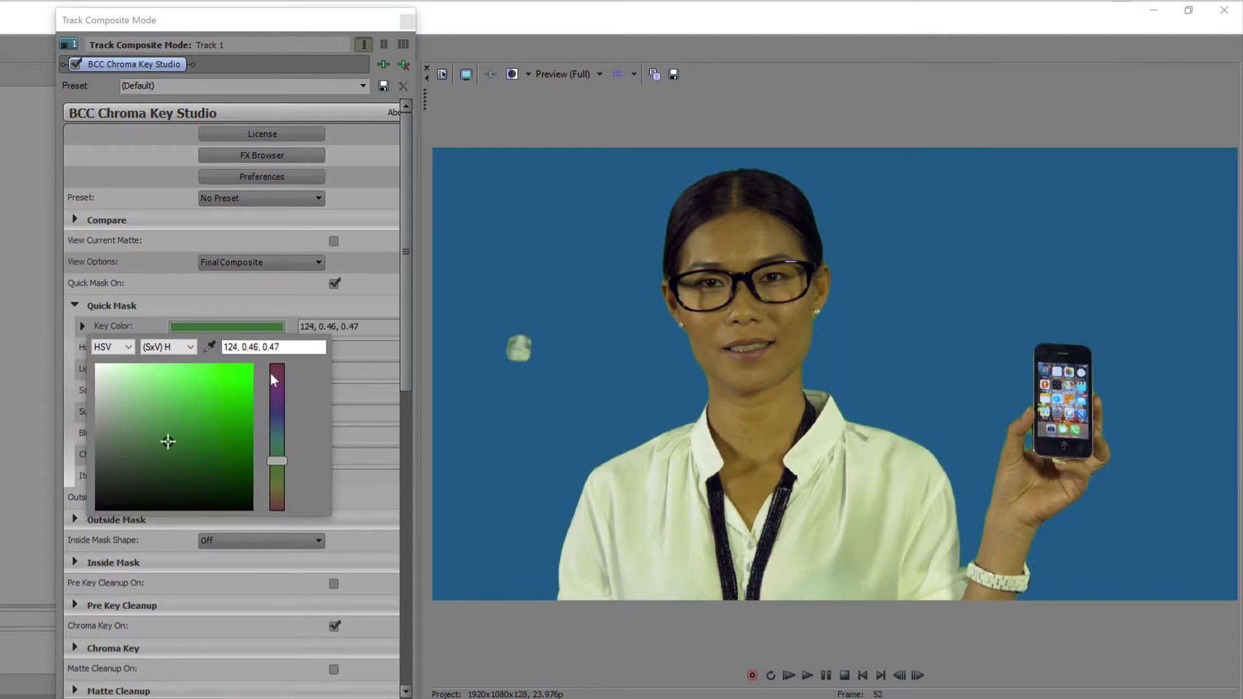
{"action": "left_click", "coordinate": [162, 307]}
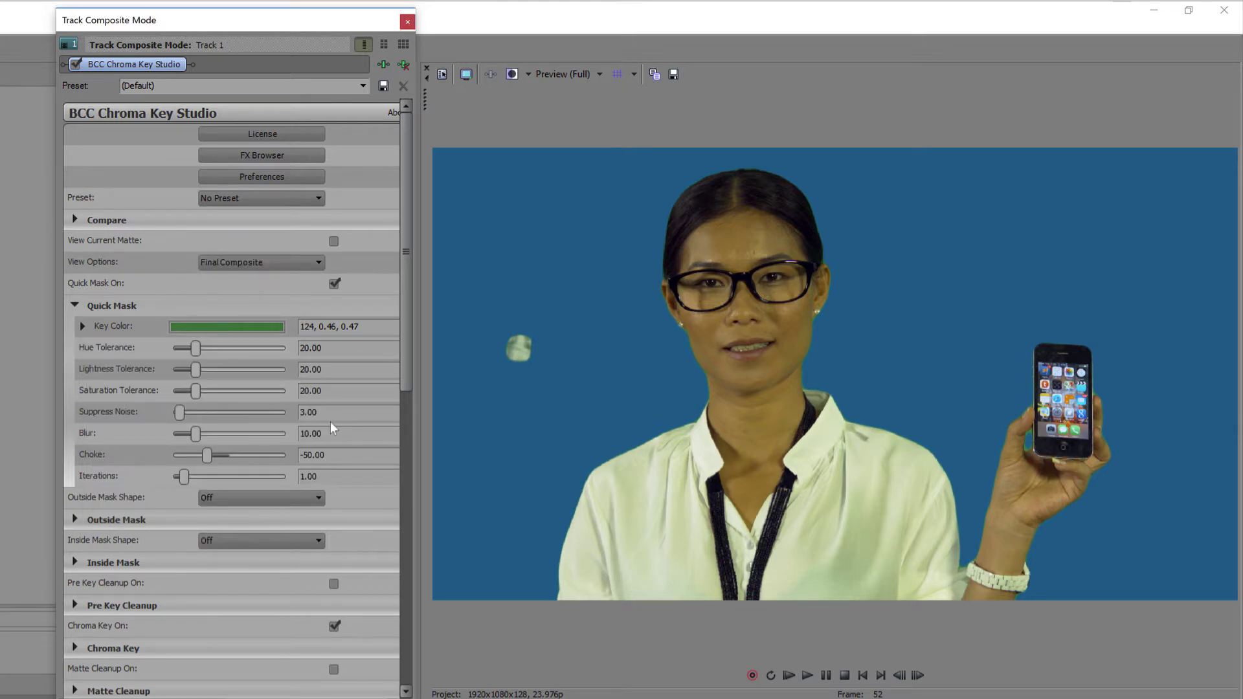
- Set the Quick Mask choke to -127 and its blur to 25
{"action": "double_click", "coordinate": [307, 455]}
{"action": "left_click_drag", "start_coordinate": [208, 457], "coordinate": [171, 461]}
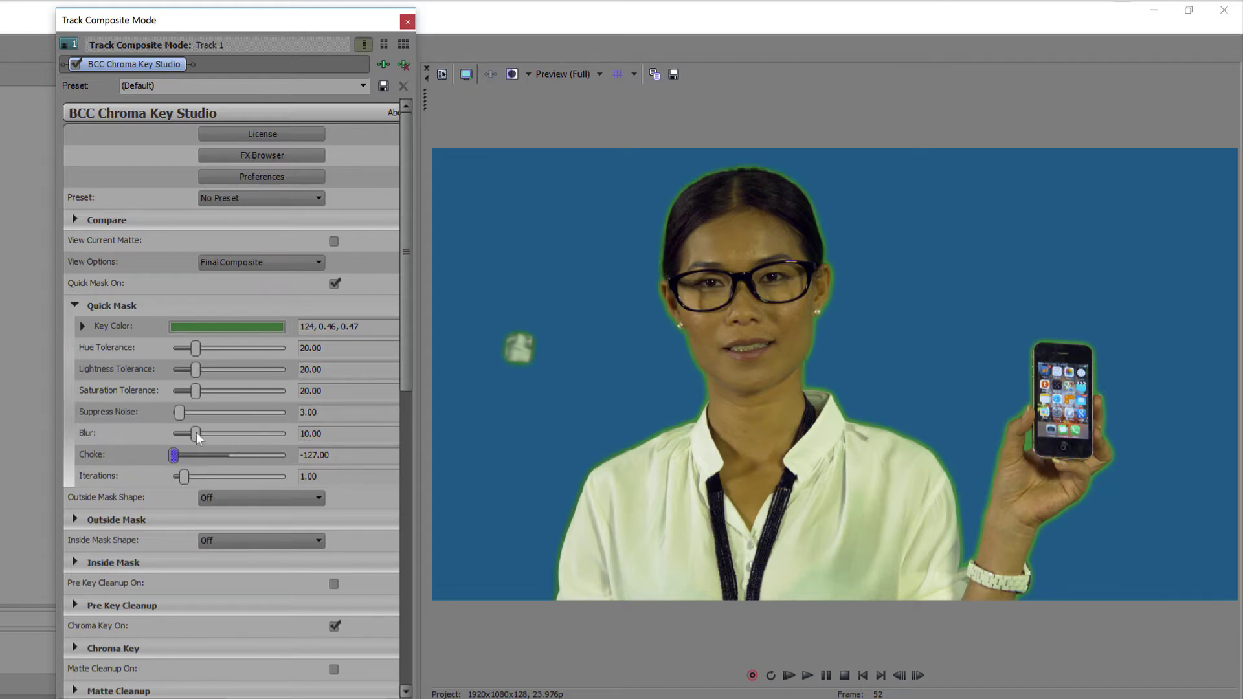
{"action": "left_click_drag", "start_coordinate": [196, 434], "coordinate": [229, 440]}
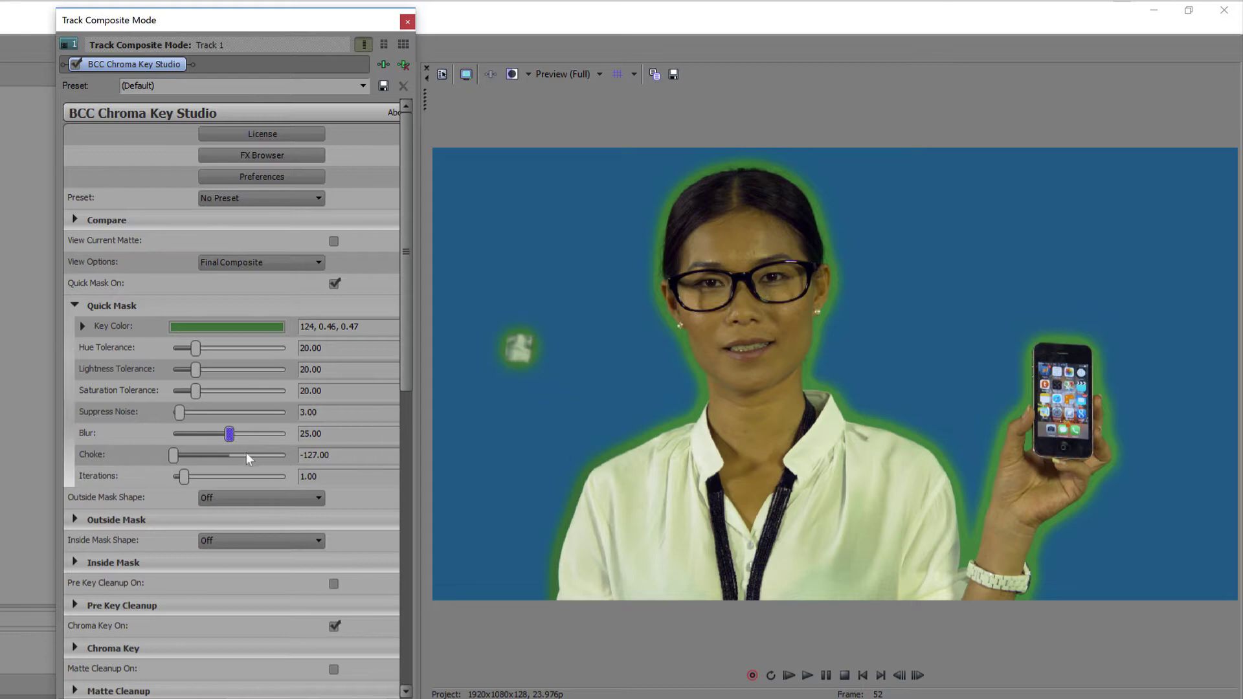
- Set the Outside Mask shape to Rectangle and its top-left crop point to 0.07, 0.62, above the leftover tracking marker
{"action": "left_click", "coordinate": [252, 501]}
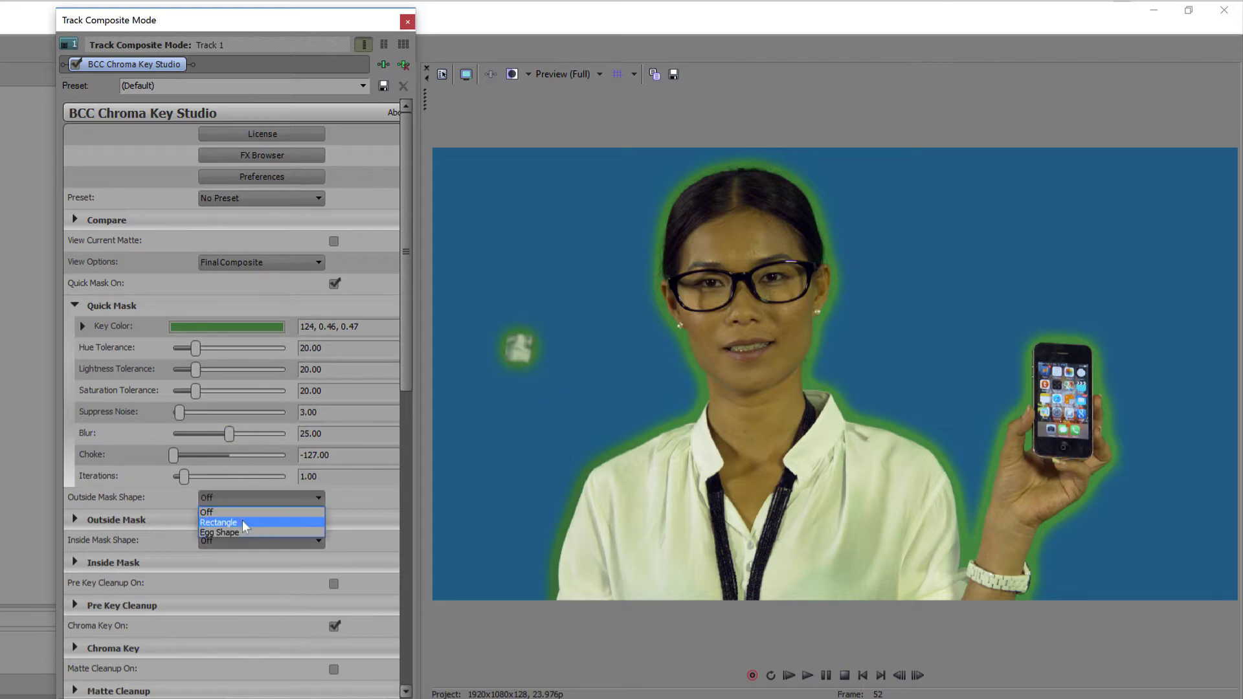
{"action": "left_click", "coordinate": [244, 525]}
{"action": "left_click", "coordinate": [115, 520]}
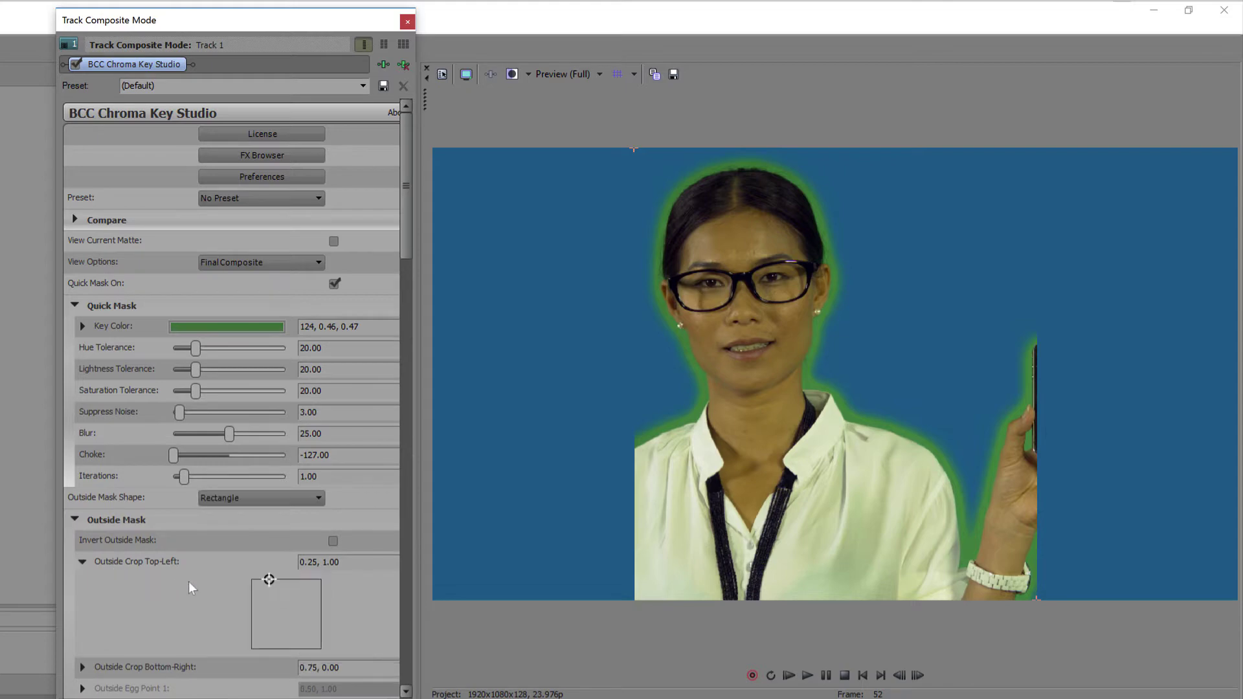
{"action": "left_click_drag", "start_coordinate": [270, 581], "coordinate": [256, 605]}
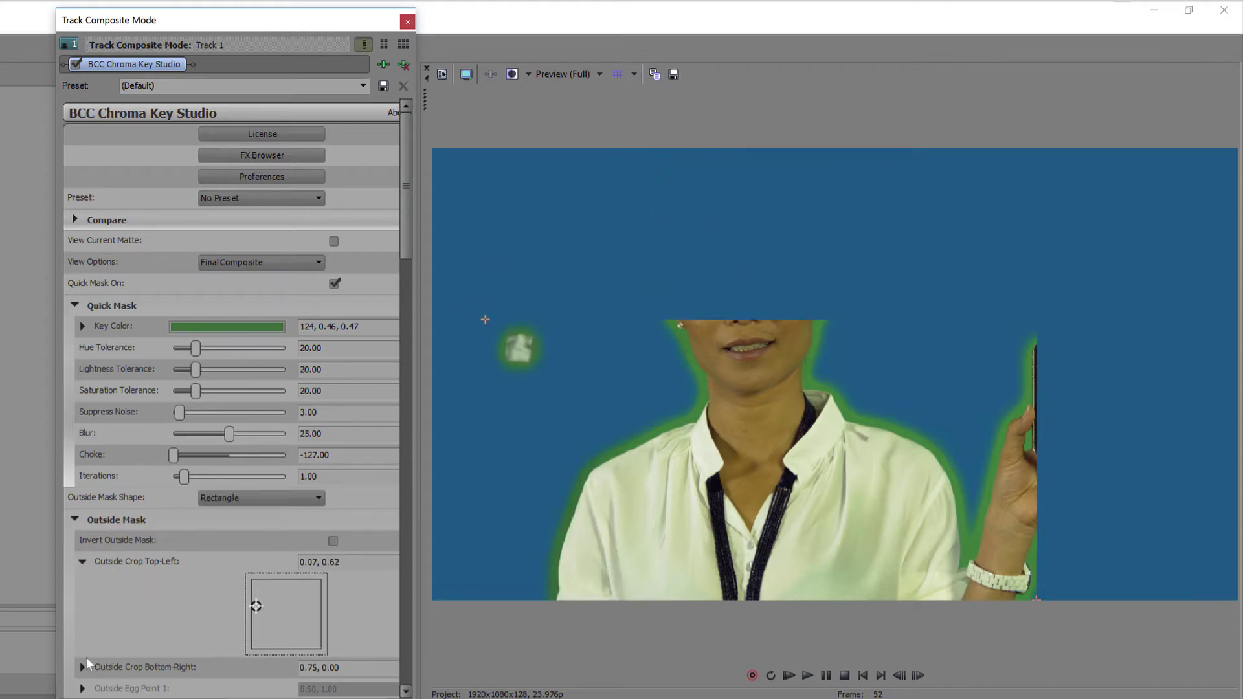
- Set the Outside Mask's bottom-right crop point to 0.17, 0.48 and invert the mask to remove the tracking marker
{"action": "scroll", "coordinate": [84, 448], "scroll_direction": "down", "scroll_amount": 4}
{"action": "left_click_drag", "start_coordinate": [303, 507], "coordinate": [264, 475]}
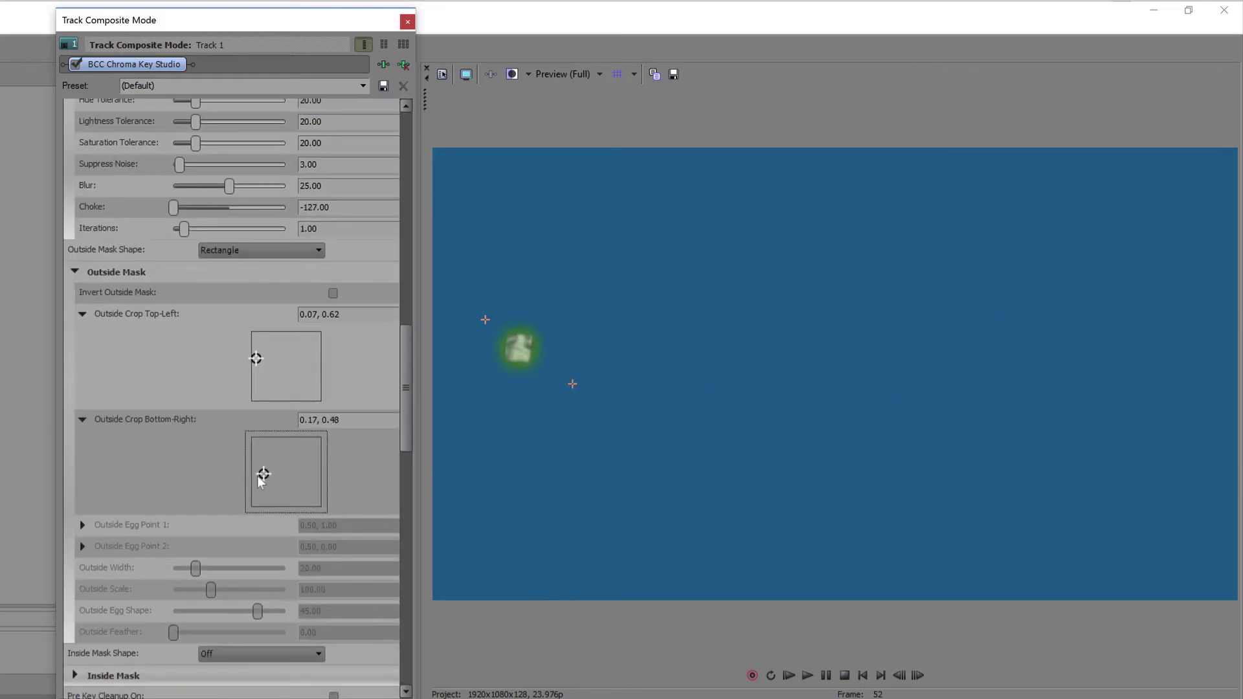
{"action": "left_click", "coordinate": [331, 292]}
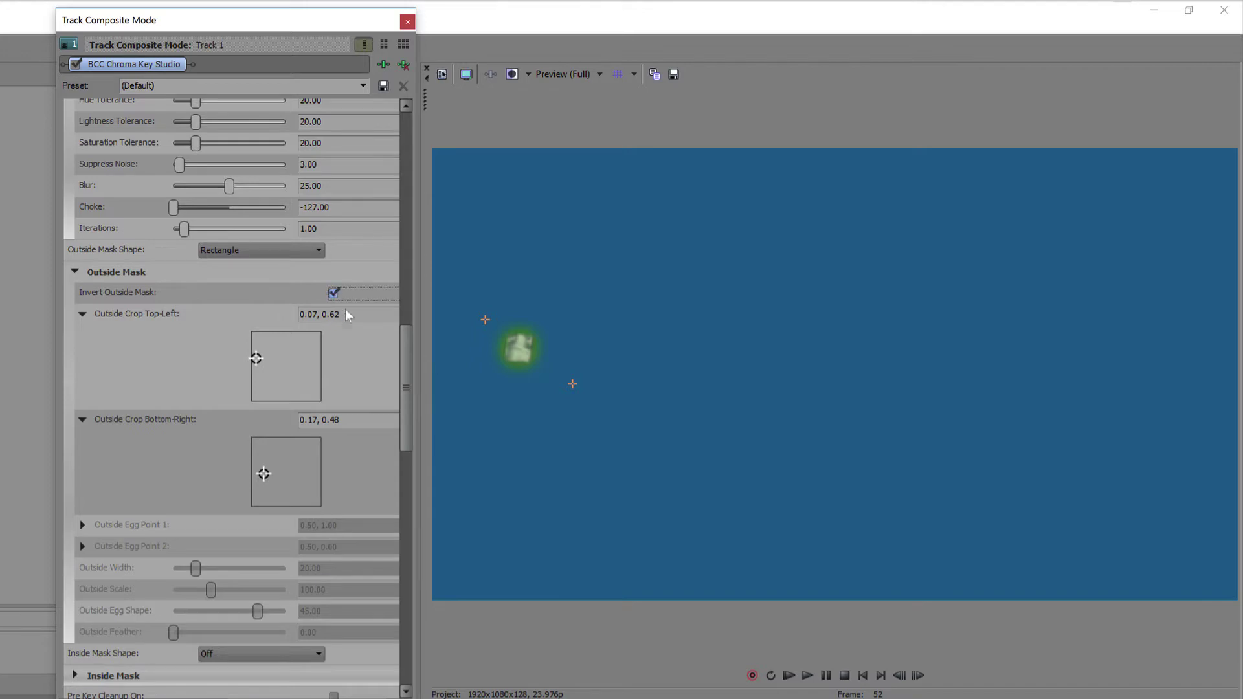
{"action": "left_click", "coordinate": [364, 270]}
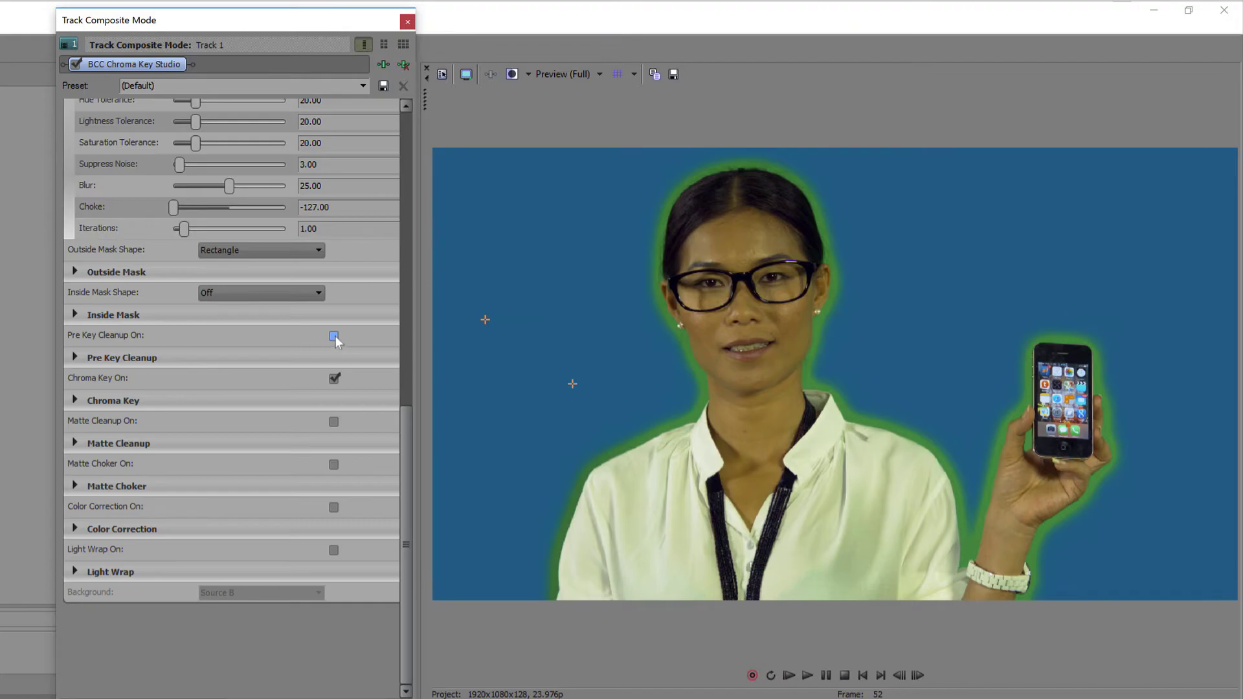
- Enable Pre Key Cleanup and sample its color from the green fringe beside the woman's collar
{"action": "left_click", "coordinate": [334, 335]}
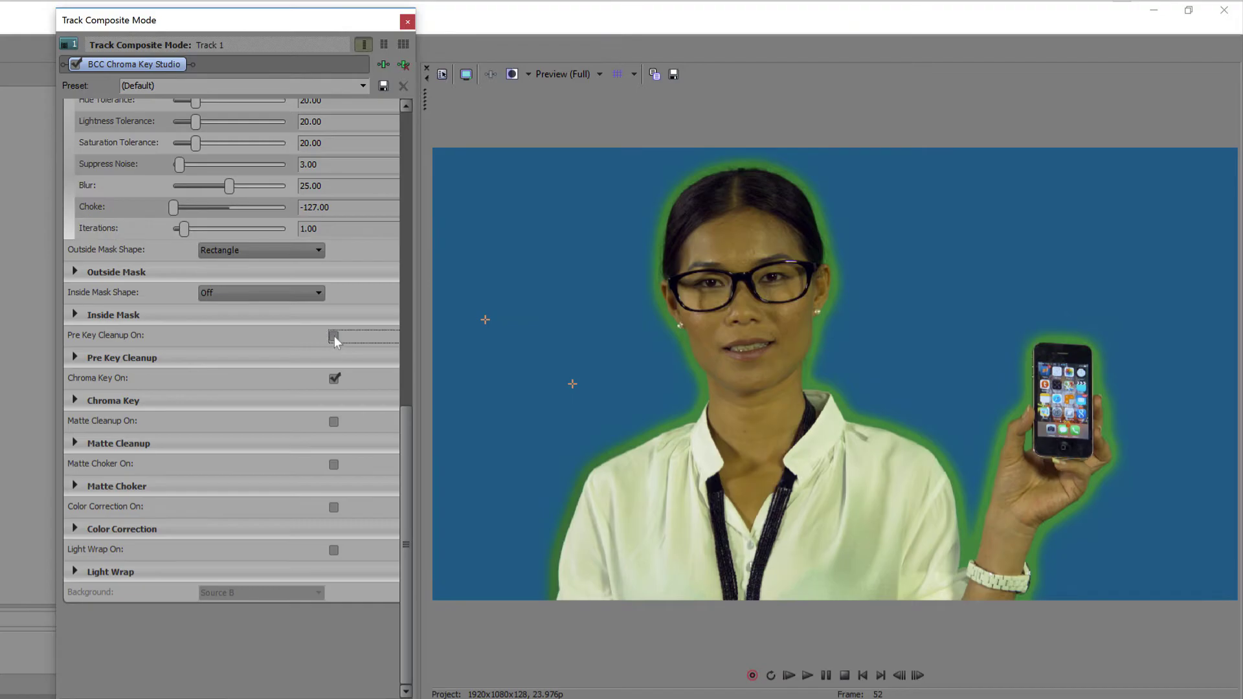
{"action": "left_click", "coordinate": [74, 357]}
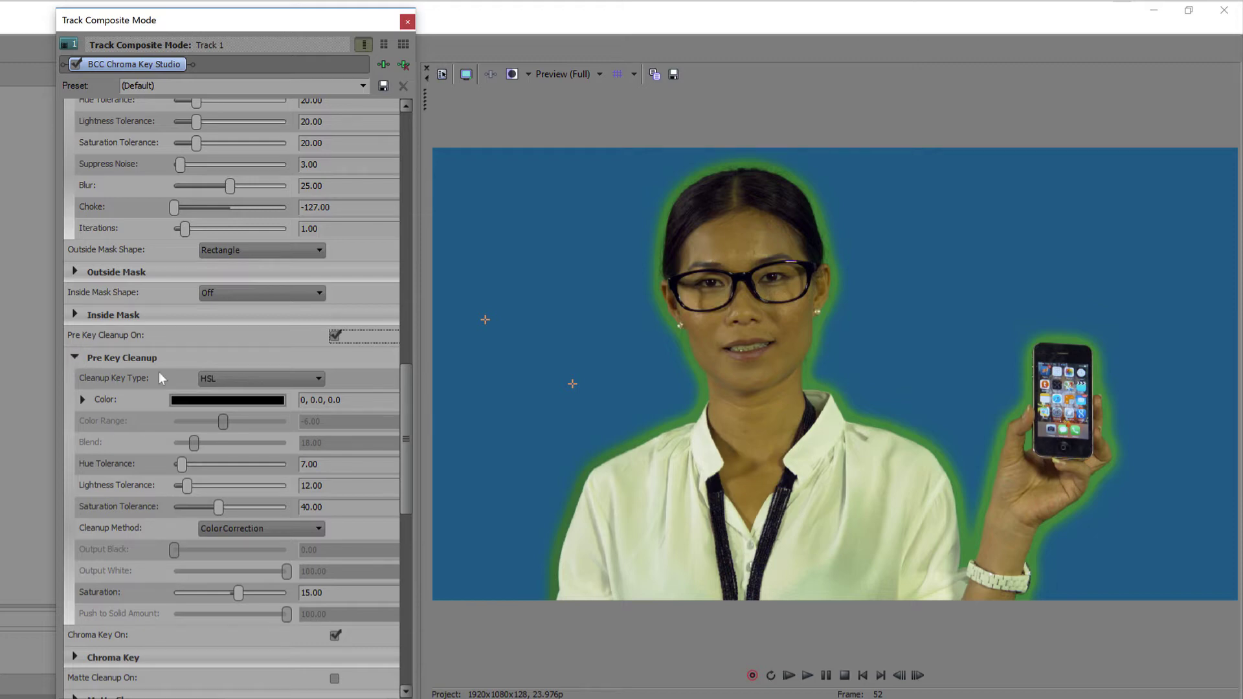
{"action": "left_click", "coordinate": [203, 403]}
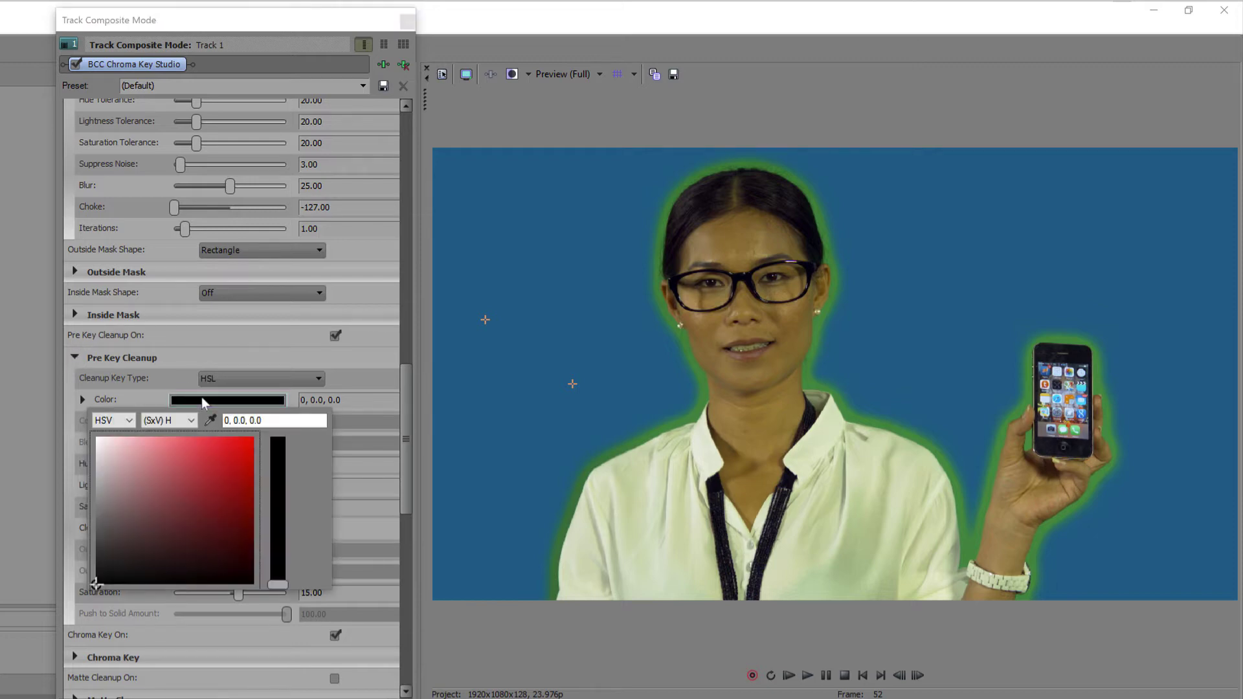
{"action": "left_click", "coordinate": [210, 420]}
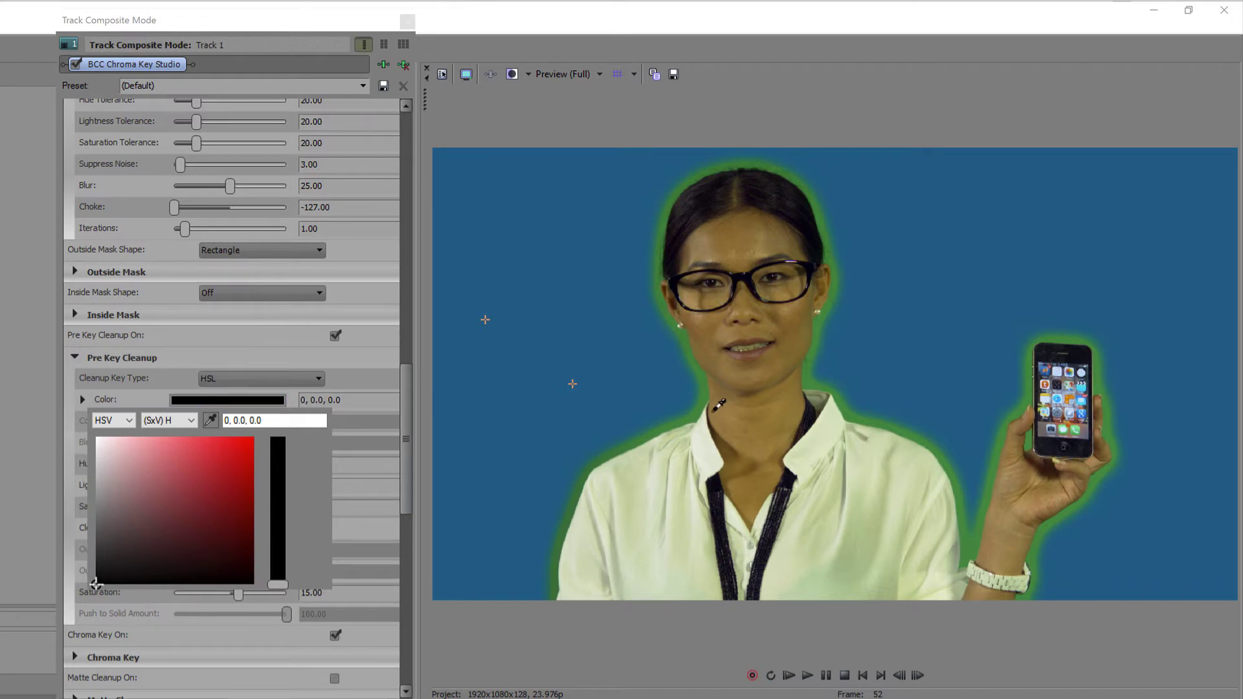
{"action": "left_click", "coordinate": [697, 423]}
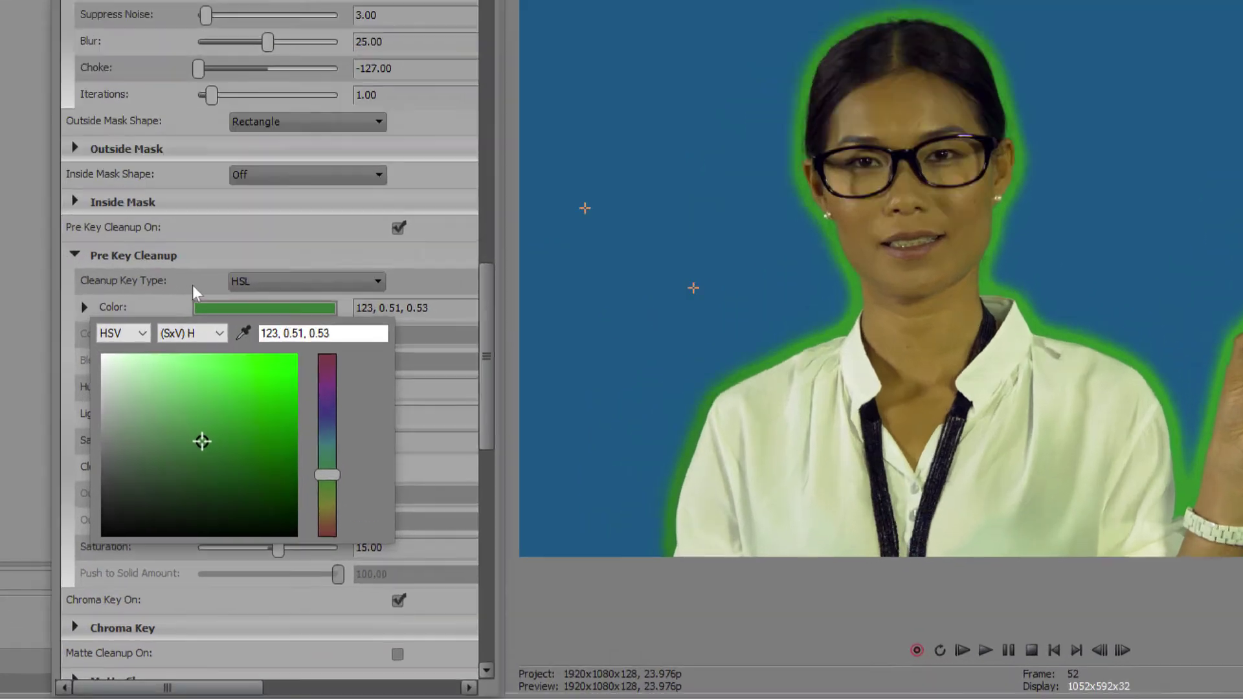
{"action": "left_click", "coordinate": [168, 383]}
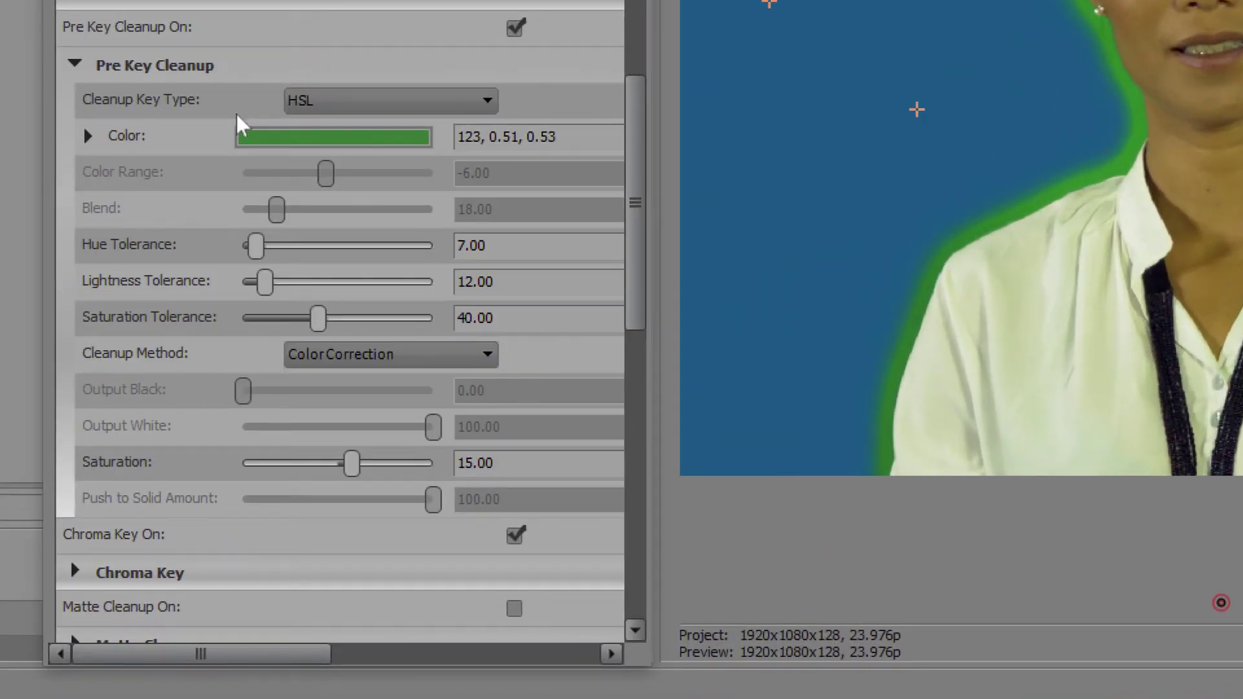
- Set the Pre Key Cleanup method to Push to Solid
{"action": "left_click", "coordinate": [374, 361]}
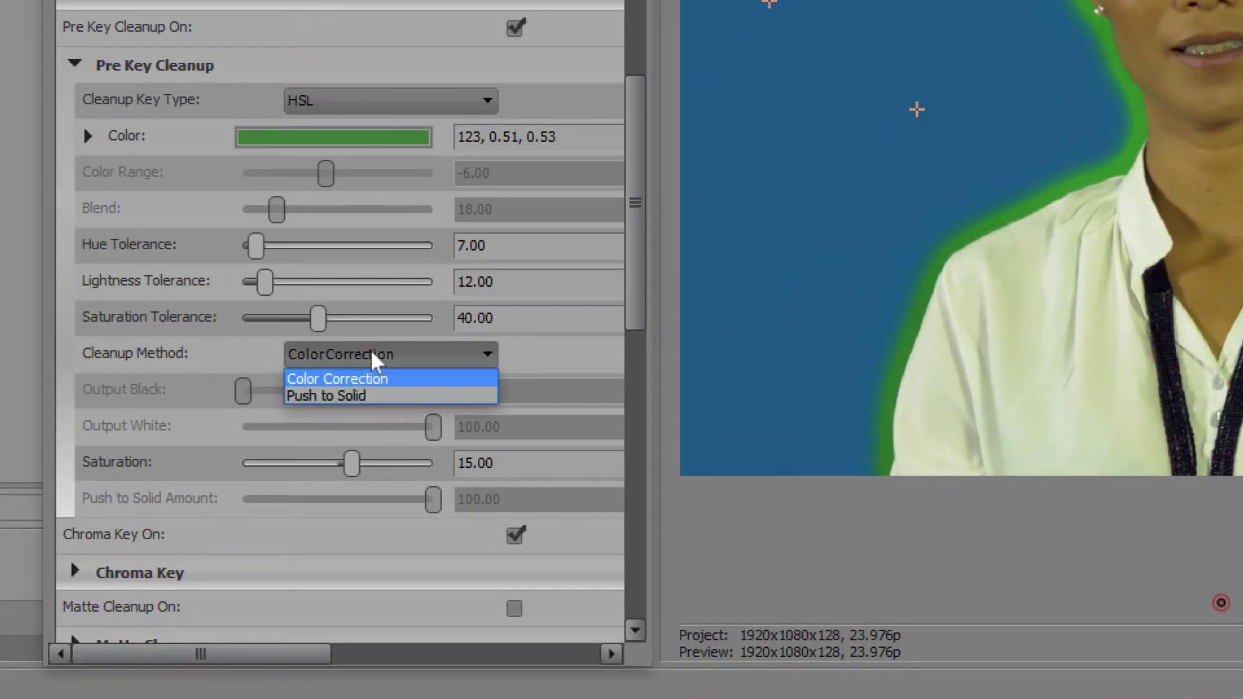
{"action": "left_click", "coordinate": [372, 395]}
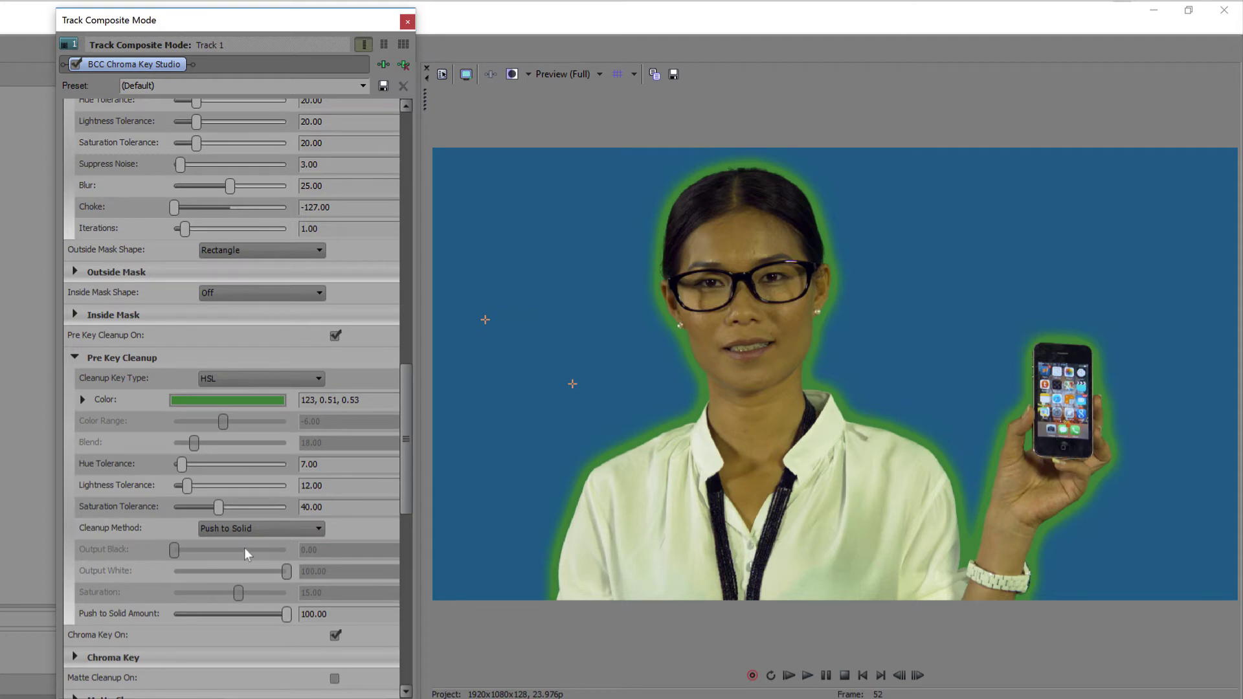
- Sample the Chroma Key color from the green fringe beside the woman's collar
{"action": "scroll", "coordinate": [243, 548], "scroll_direction": "down", "scroll_amount": 5}
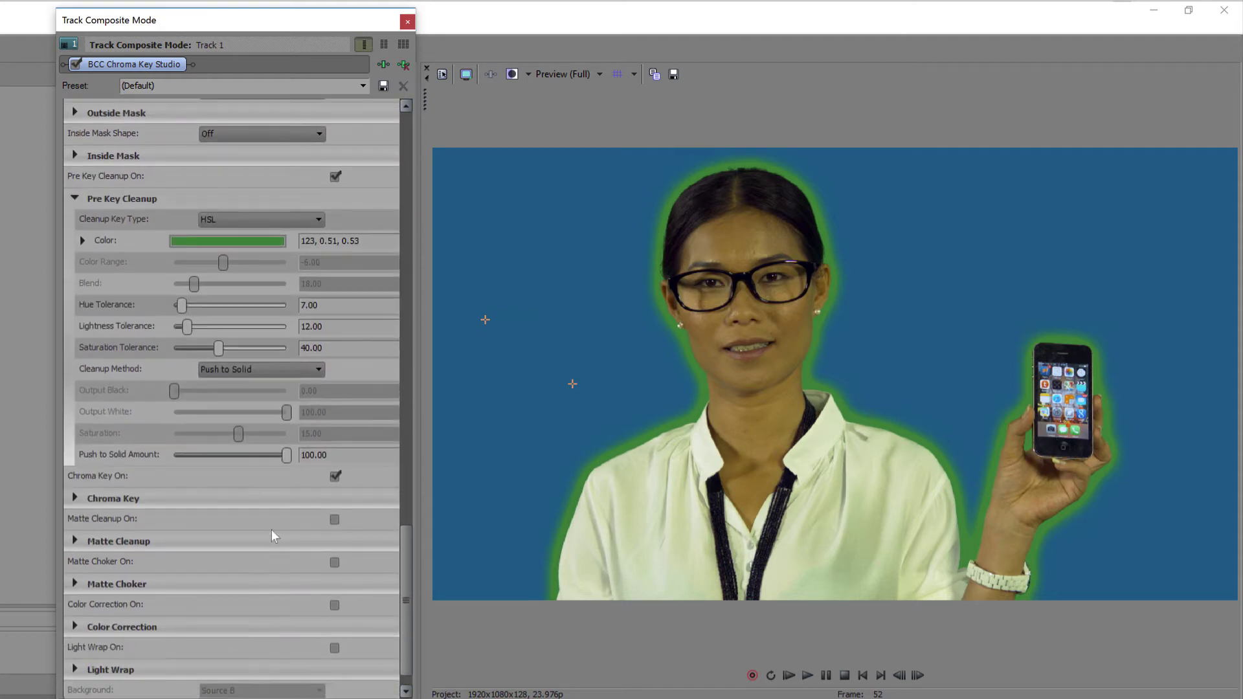
{"action": "left_click", "coordinate": [130, 500]}
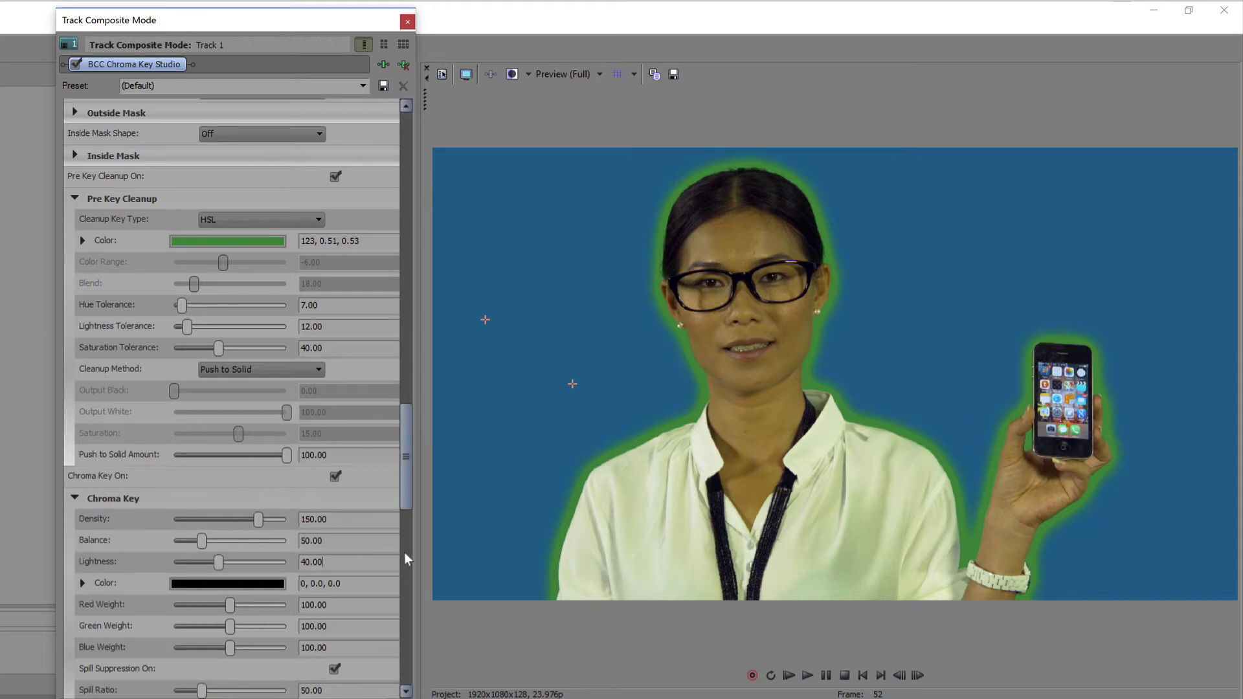
{"action": "scroll", "coordinate": [408, 501], "scroll_direction": "down", "scroll_amount": 2}
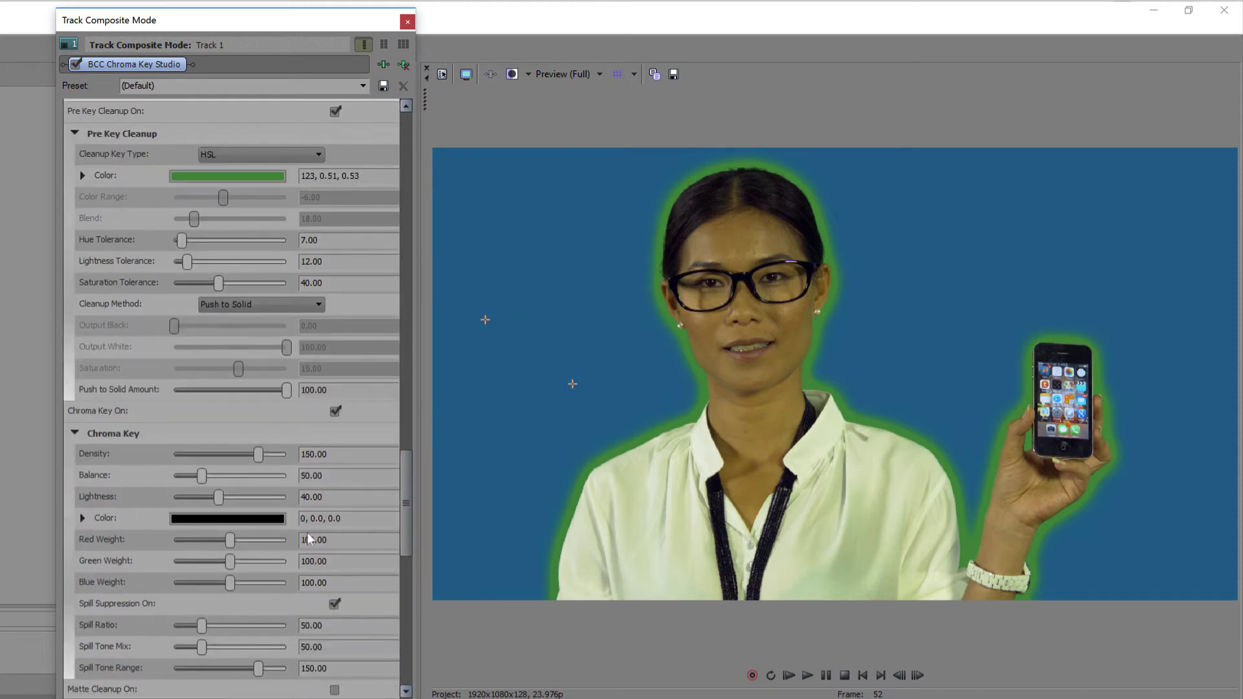
{"action": "left_click", "coordinate": [262, 520]}
{"action": "left_click", "coordinate": [210, 539]}
{"action": "left_click", "coordinate": [693, 422]}
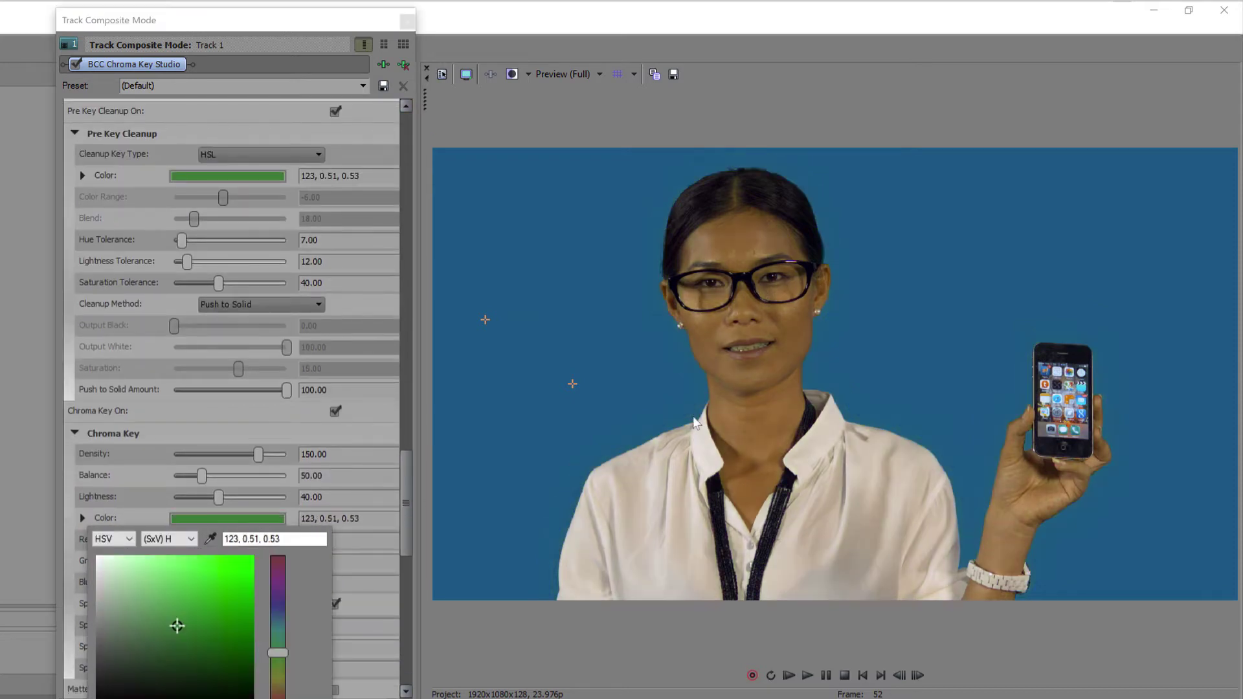
{"action": "left_click", "coordinate": [356, 430]}
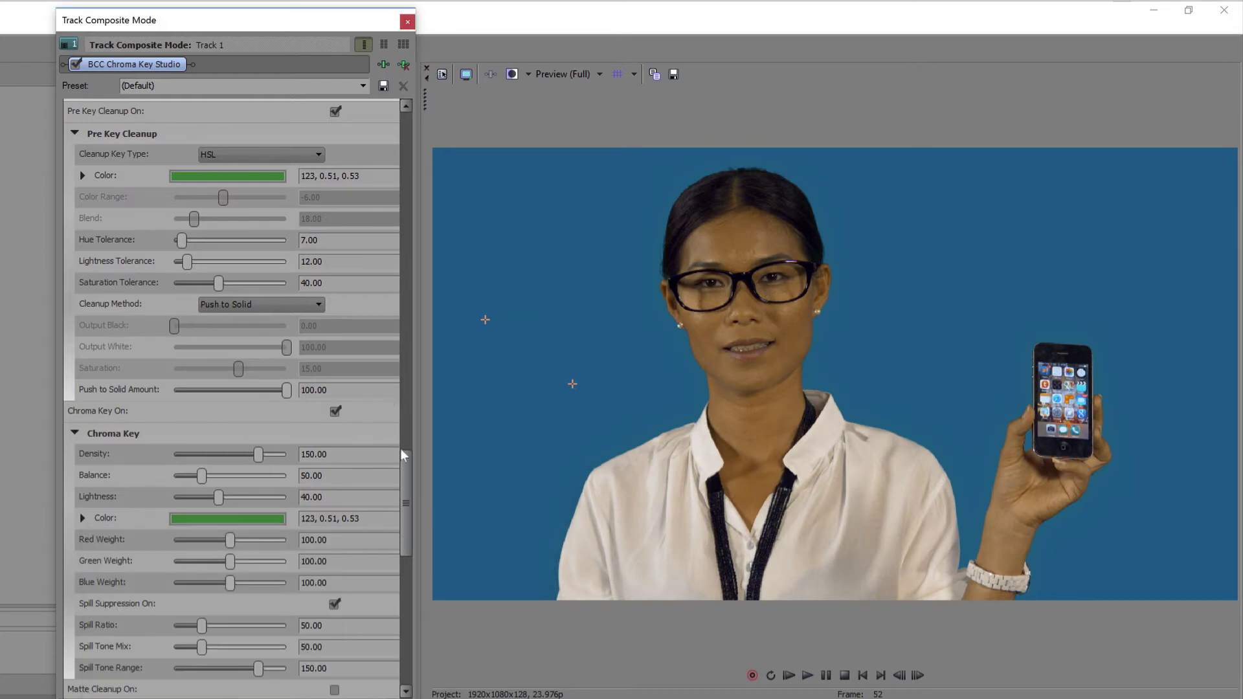
- Switch the effect's view option to View Current Matte to inspect the key
{"action": "left_click_drag", "start_coordinate": [407, 460], "coordinate": [417, 141]}
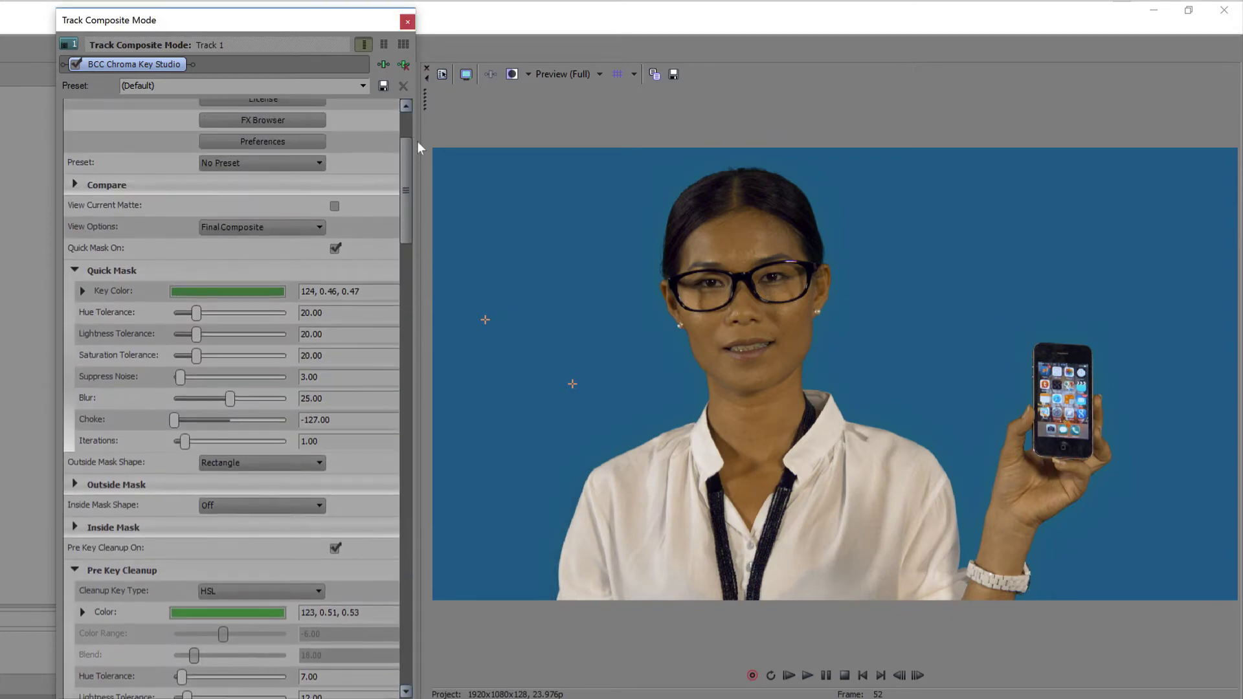
{"action": "left_click", "coordinate": [302, 227]}
{"action": "left_click", "coordinate": [269, 361]}
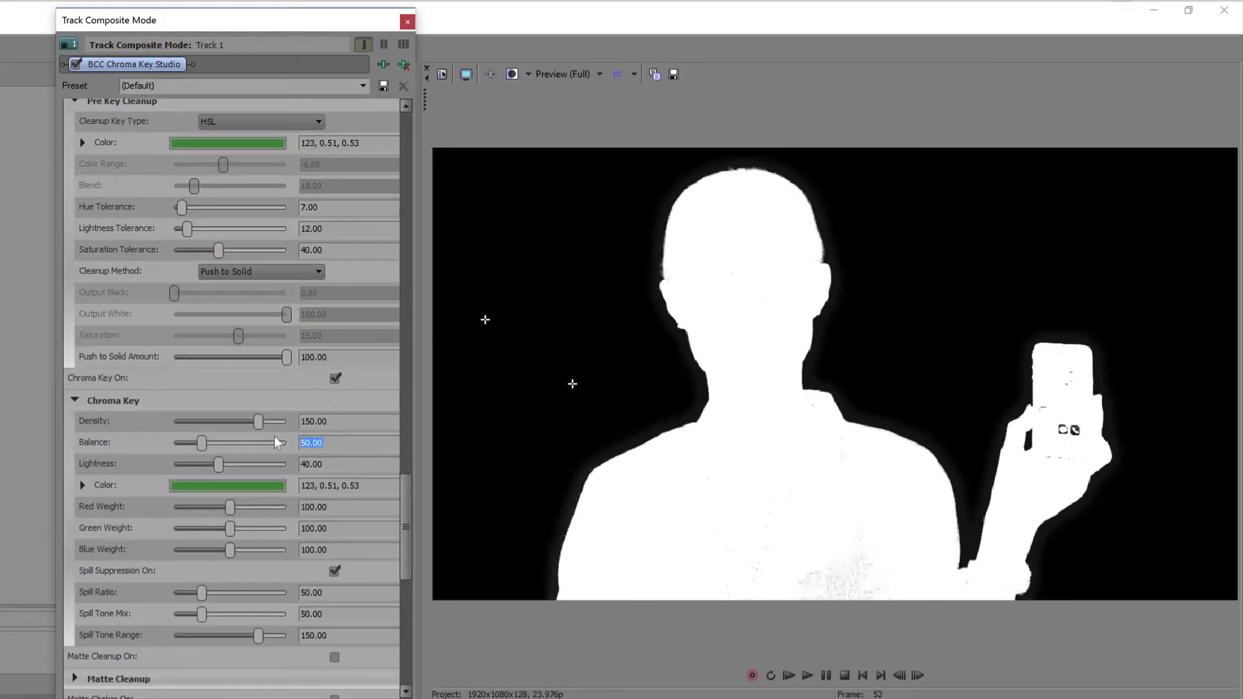
- Set the Chroma Key balance to 150 and lightness to 60 to refine the matte
{"action": "type", "text": "150"}
{"action": "key", "text": "Tab"}
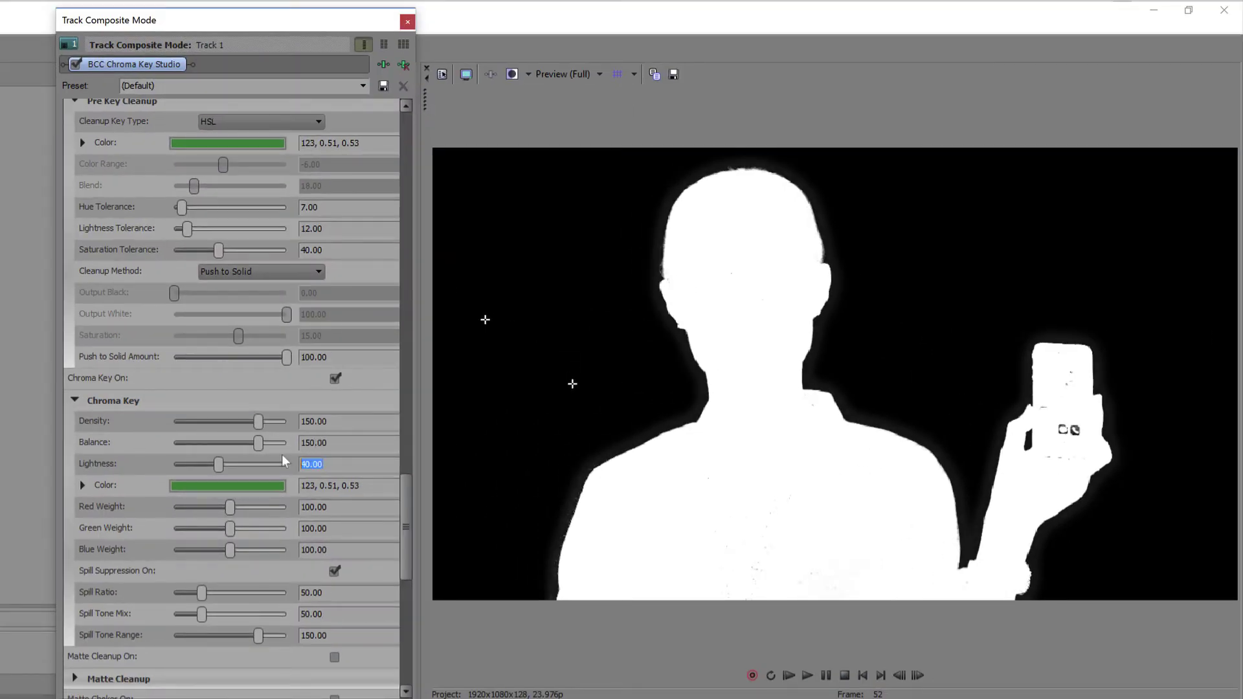
{"action": "type", "text": "6"}
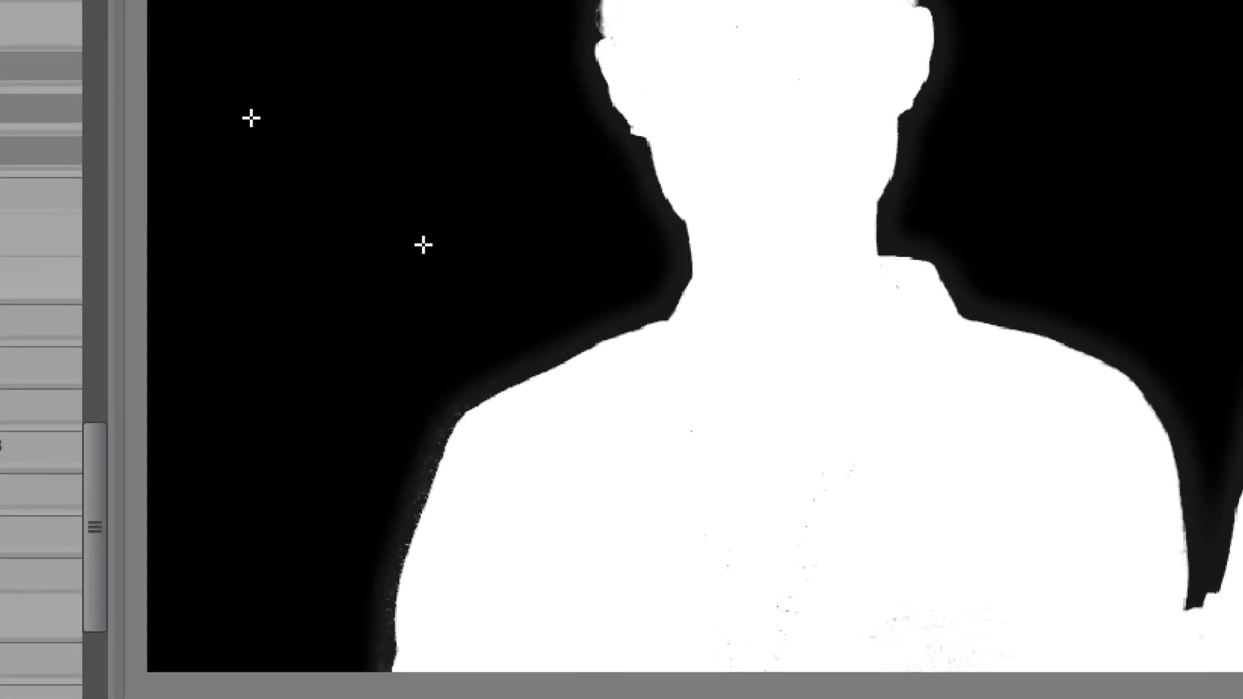
{"action": "left_click", "coordinate": [332, 572]}
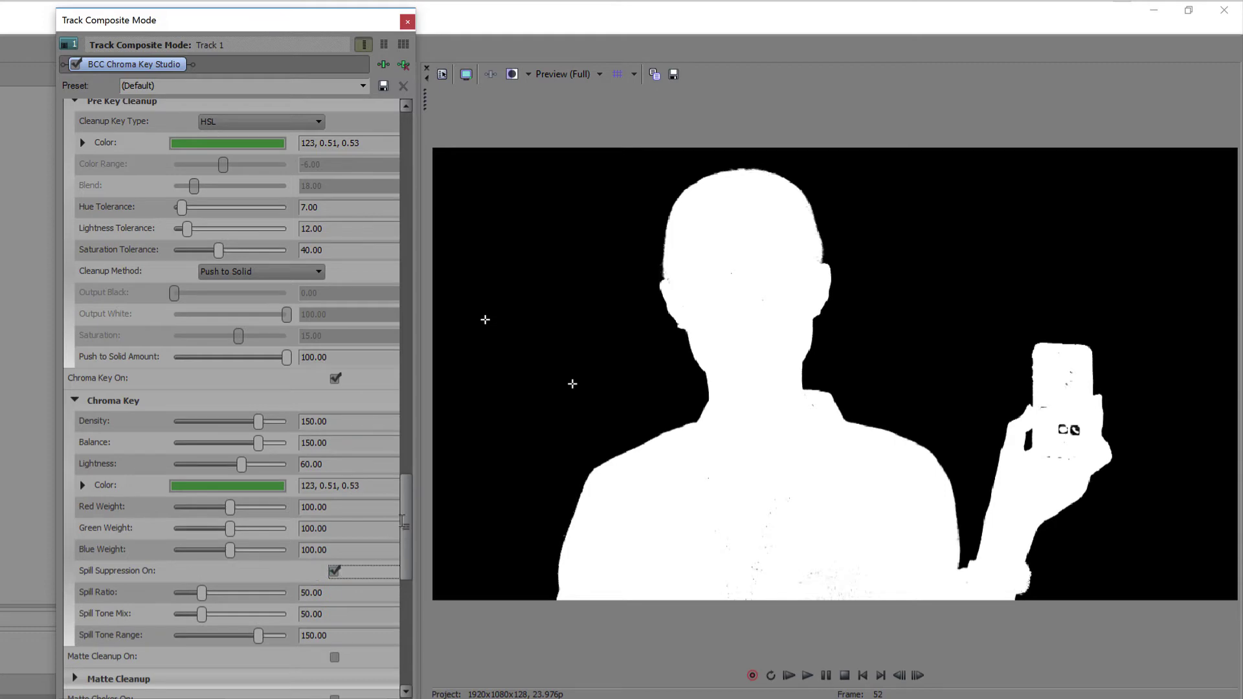
- Switch the effect's view option back to Final Composite
{"action": "left_click_drag", "start_coordinate": [405, 524], "coordinate": [391, 241]}
{"action": "scroll", "coordinate": [388, 245], "scroll_direction": "up", "scroll_amount": 2}
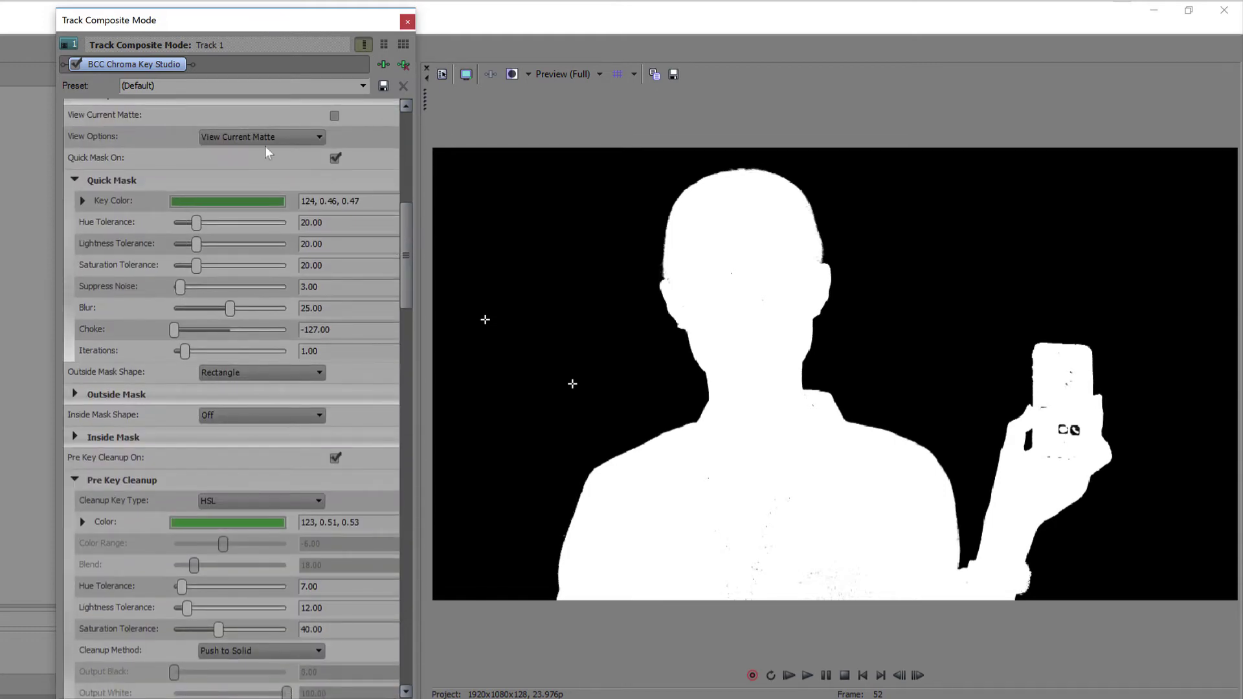
{"action": "left_click", "coordinate": [267, 137]}
{"action": "left_click", "coordinate": [266, 148]}
- Turn on Spill Suppression in the Chroma Key settings to remove the green cast from the woman
{"action": "left_click_drag", "start_coordinate": [407, 213], "coordinate": [406, 571]}
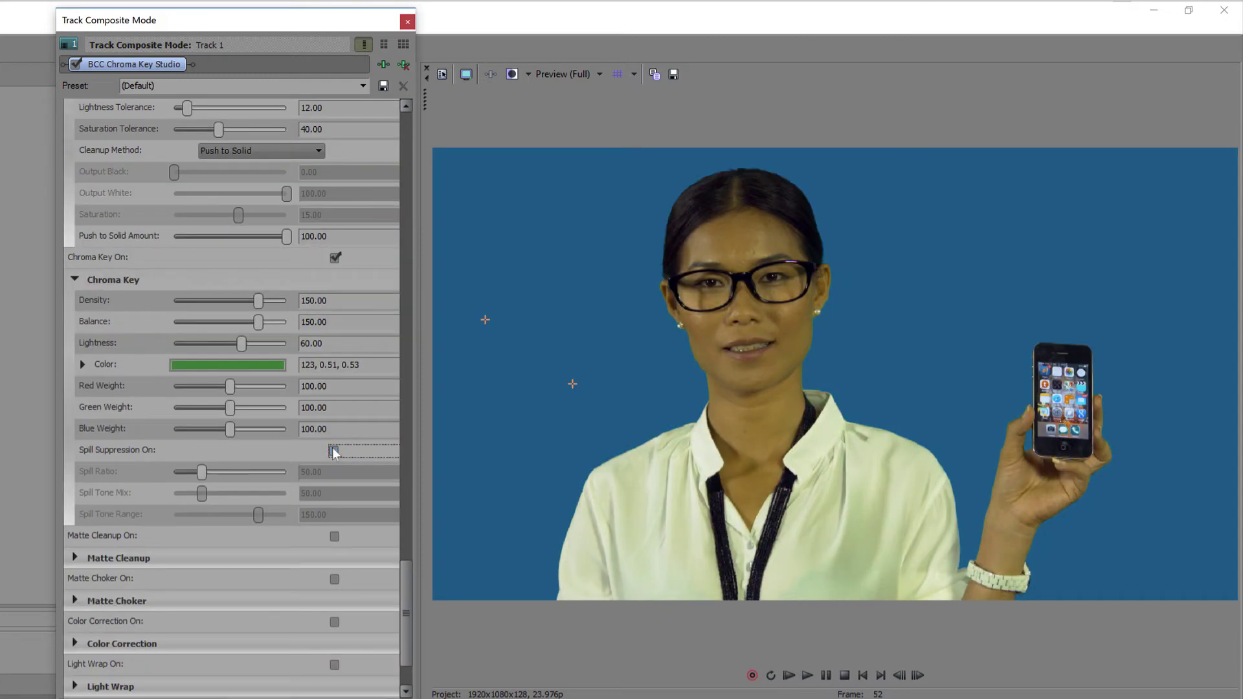
{"action": "left_click", "coordinate": [333, 450]}
{"action": "left_click", "coordinate": [333, 451]}
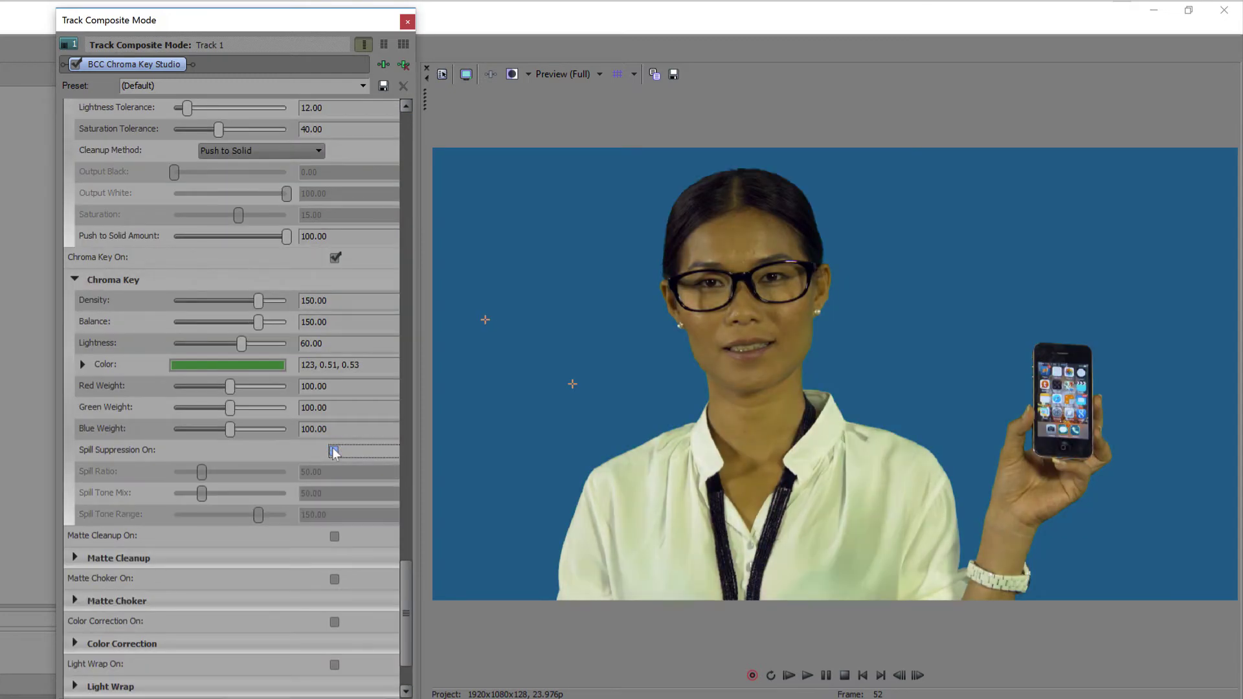
{"action": "left_click", "coordinate": [334, 450]}
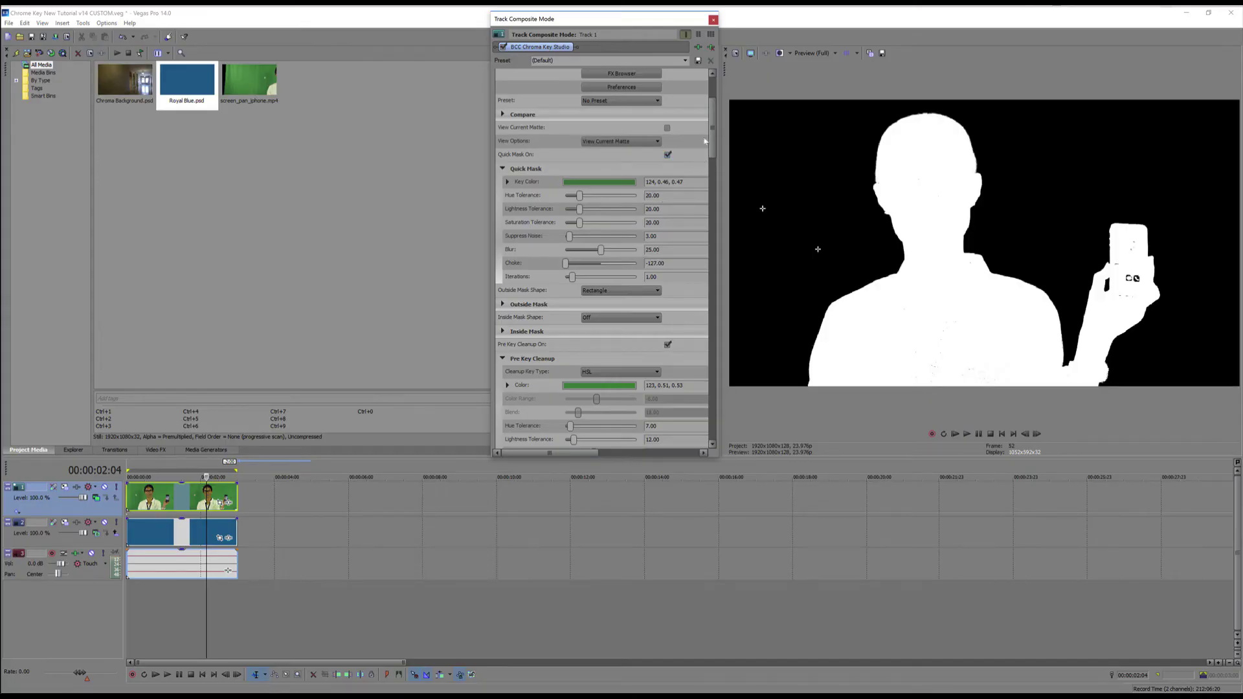
- With the current matte in view, turn on Matte Cleanup and set its White Level to 82
{"action": "scroll", "coordinate": [704, 259], "scroll_direction": "down", "scroll_amount": 5}
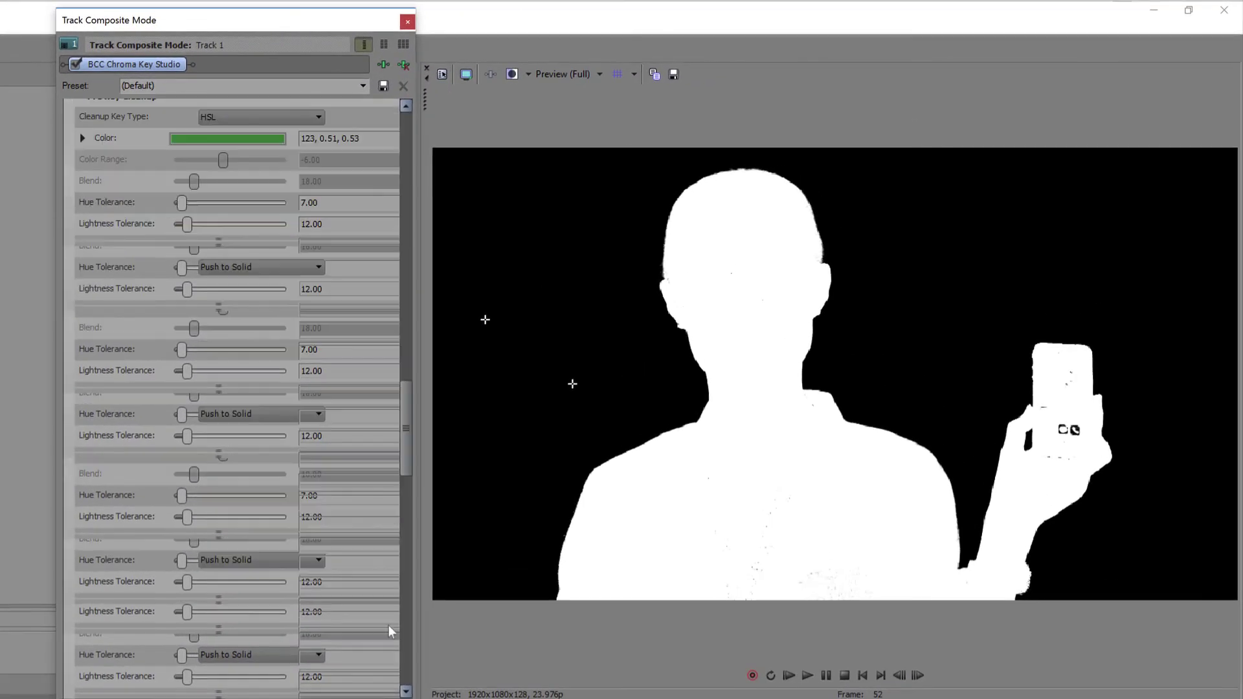
{"action": "scroll", "coordinate": [391, 654], "scroll_direction": "down", "scroll_amount": 5}
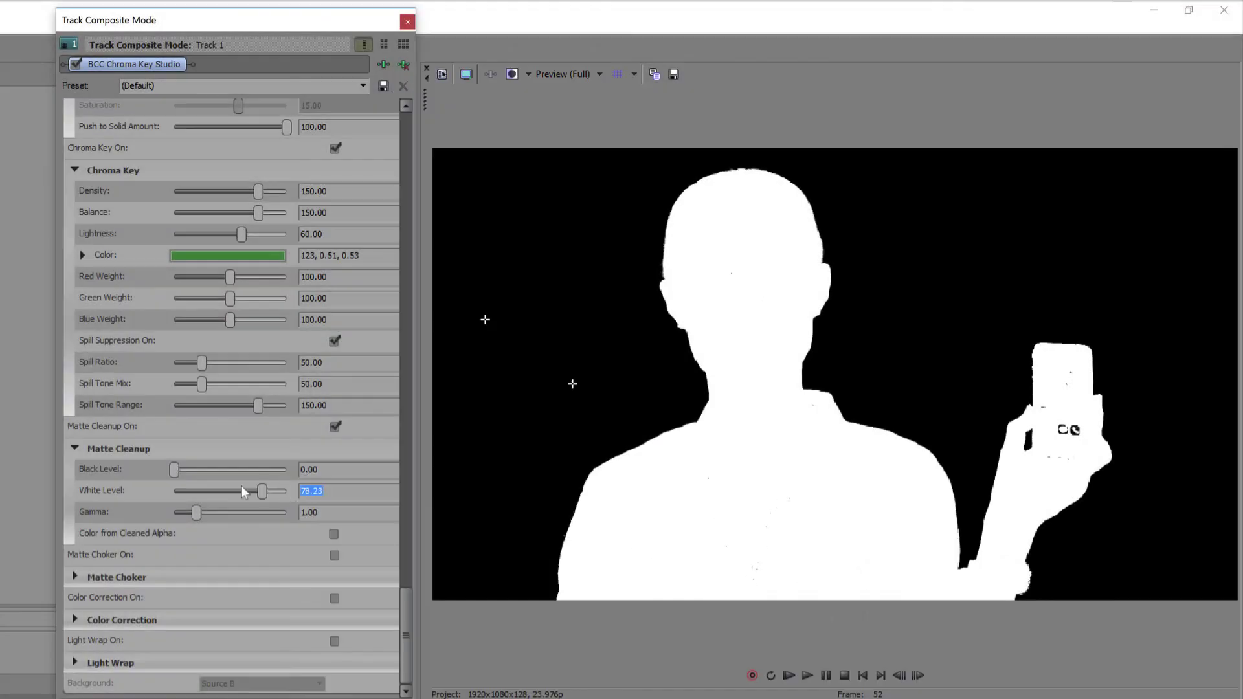
{"action": "type", "text": "82"}
{"action": "key", "text": "Return"}
{"action": "left_click", "coordinate": [267, 492]}
- Switch the view option back to Final Composite and enable Color from Cleaned Alpha under Matte Cleanup
{"action": "left_click_drag", "start_coordinate": [406, 655], "coordinate": [403, 220]}
{"action": "scroll", "coordinate": [259, 453], "scroll_direction": "down", "scroll_amount": 10}
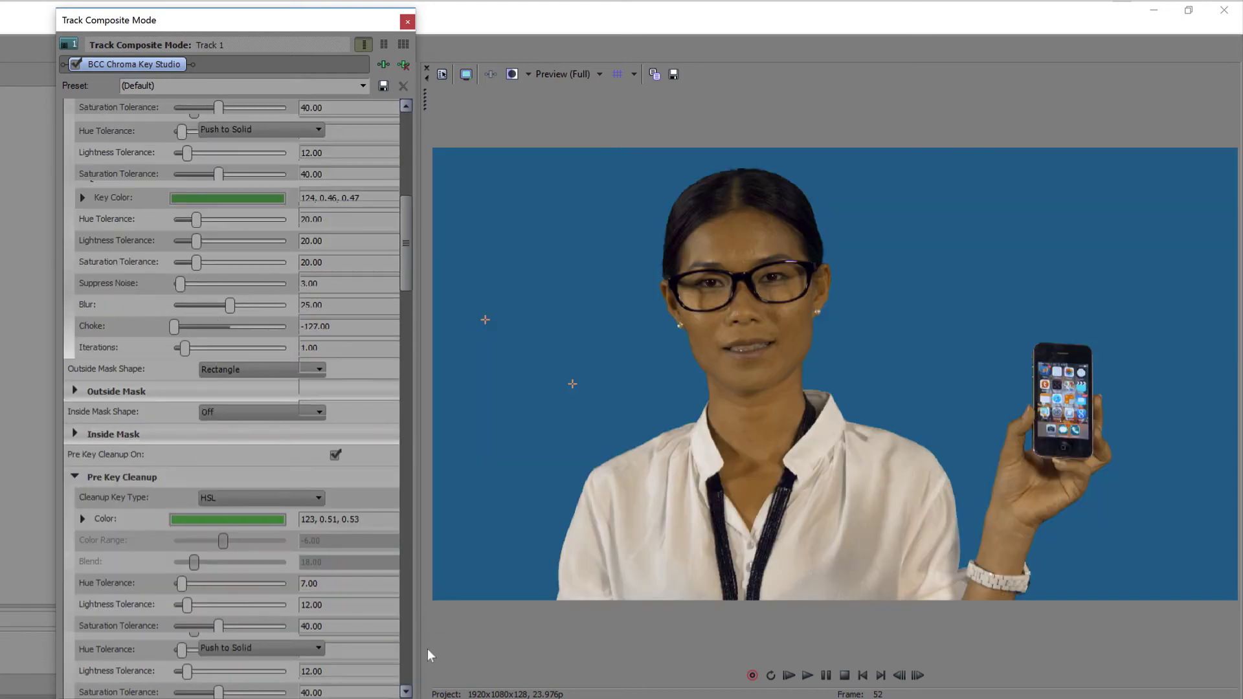
{"action": "left_click", "coordinate": [333, 534]}
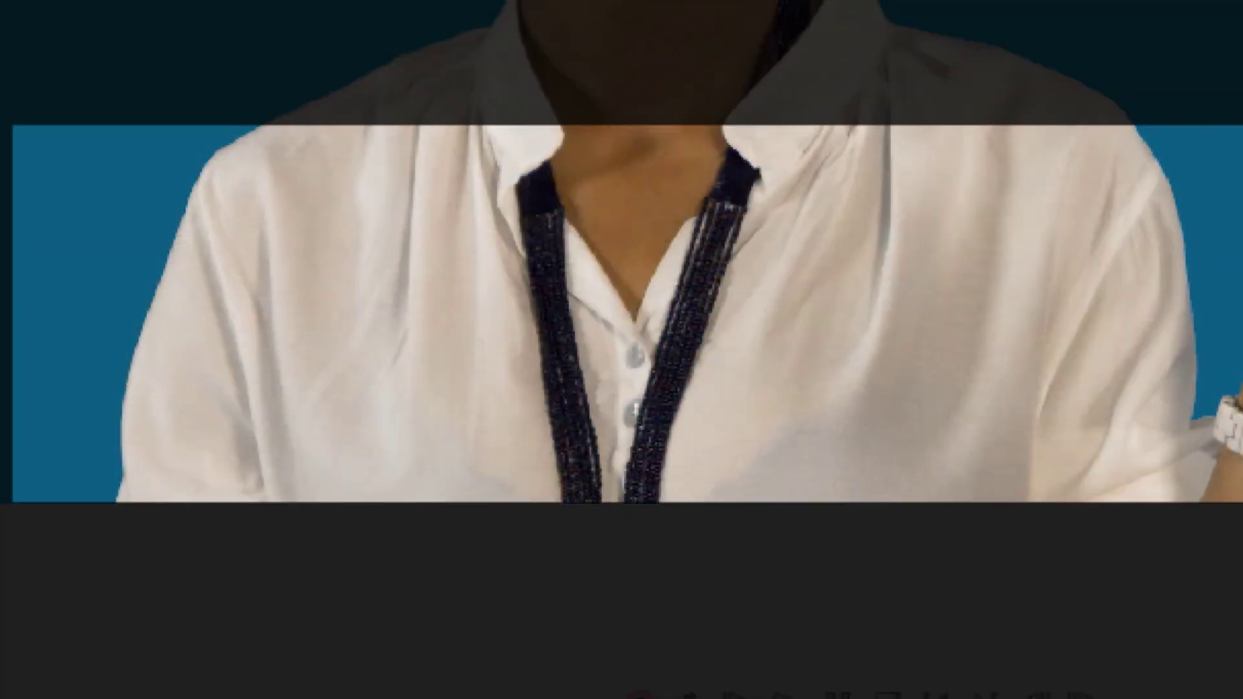
- Turn on the Matte Choker, set its Blur to 1 and reduce its Choke to about -9.5
{"action": "left_click", "coordinate": [334, 555]}
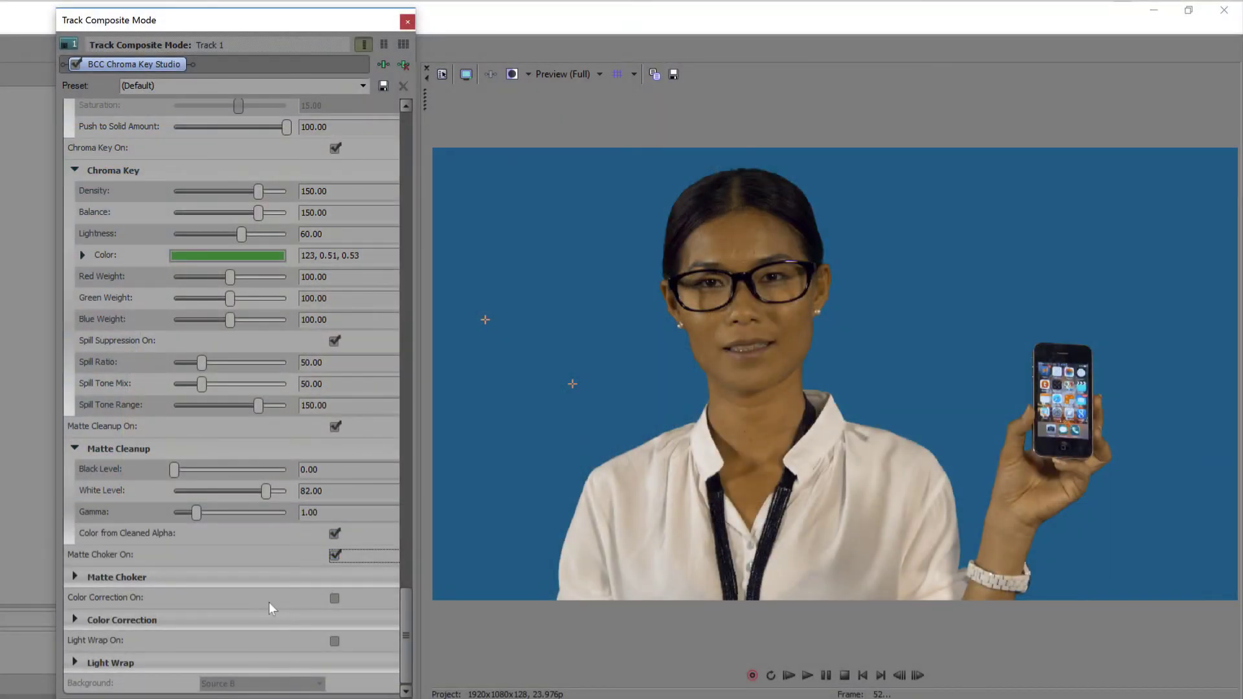
{"action": "left_click", "coordinate": [76, 577]}
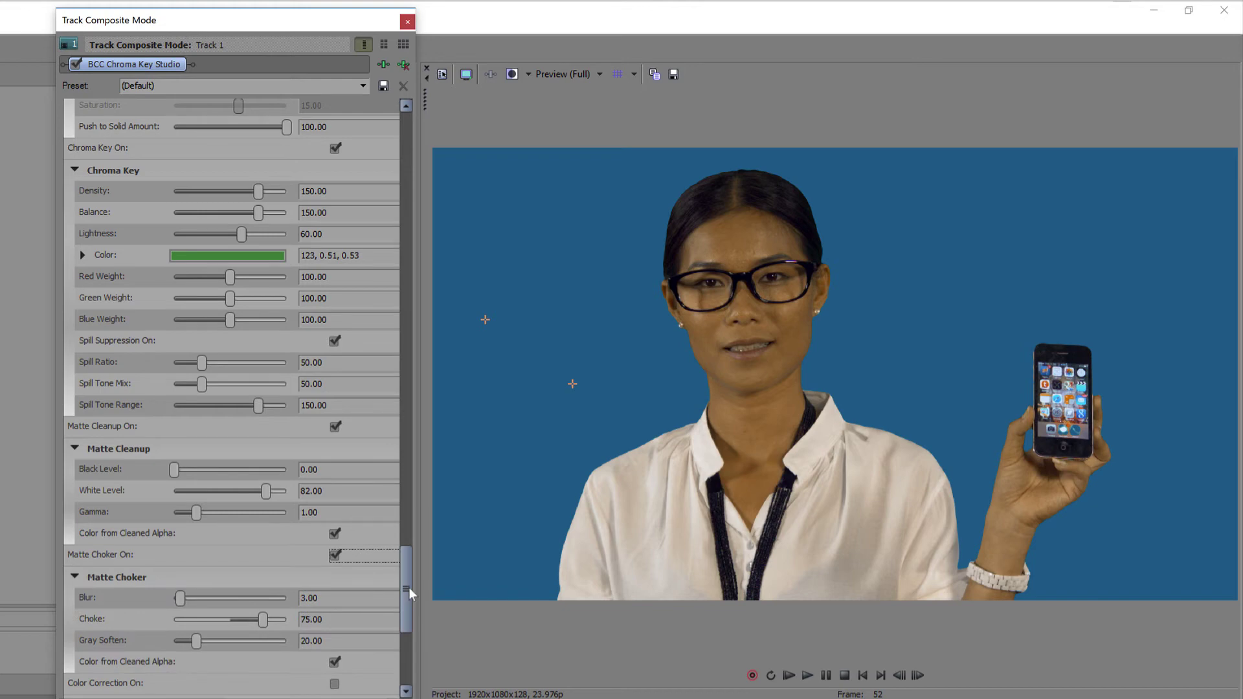
{"action": "left_click_drag", "start_coordinate": [405, 605], "coordinate": [402, 631]}
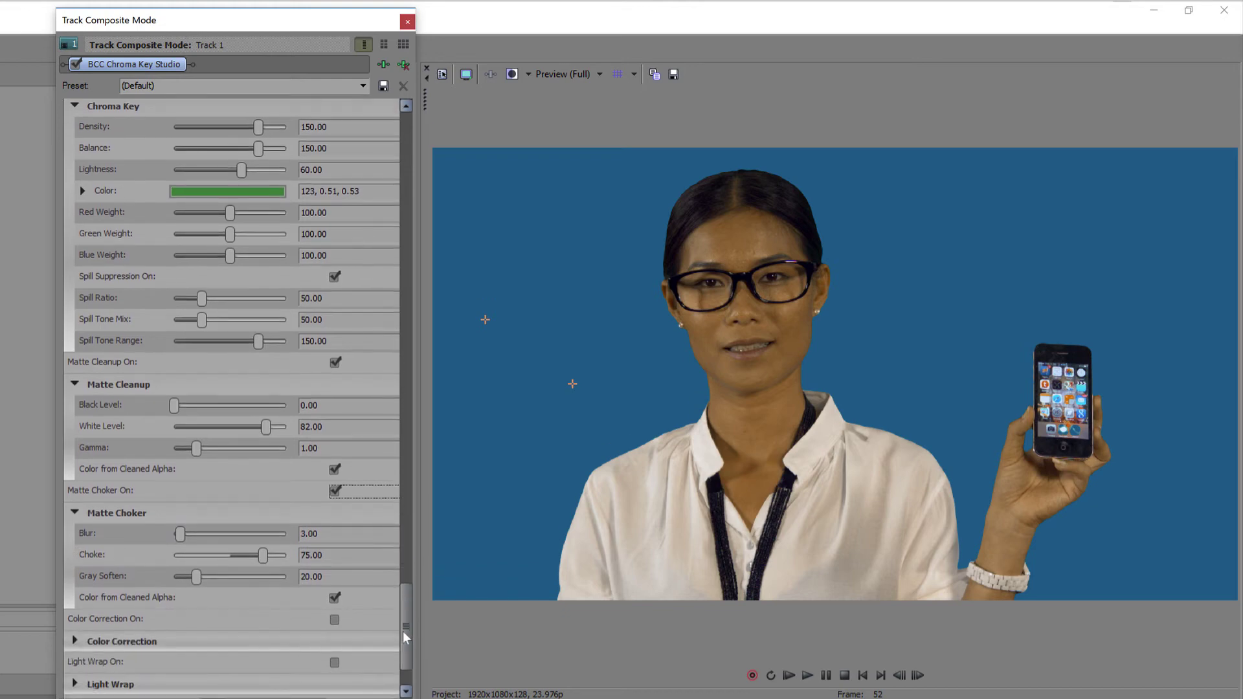
{"action": "left_click", "coordinate": [310, 534]}
{"action": "type", "text": "1"}
{"action": "key", "text": "Return"}
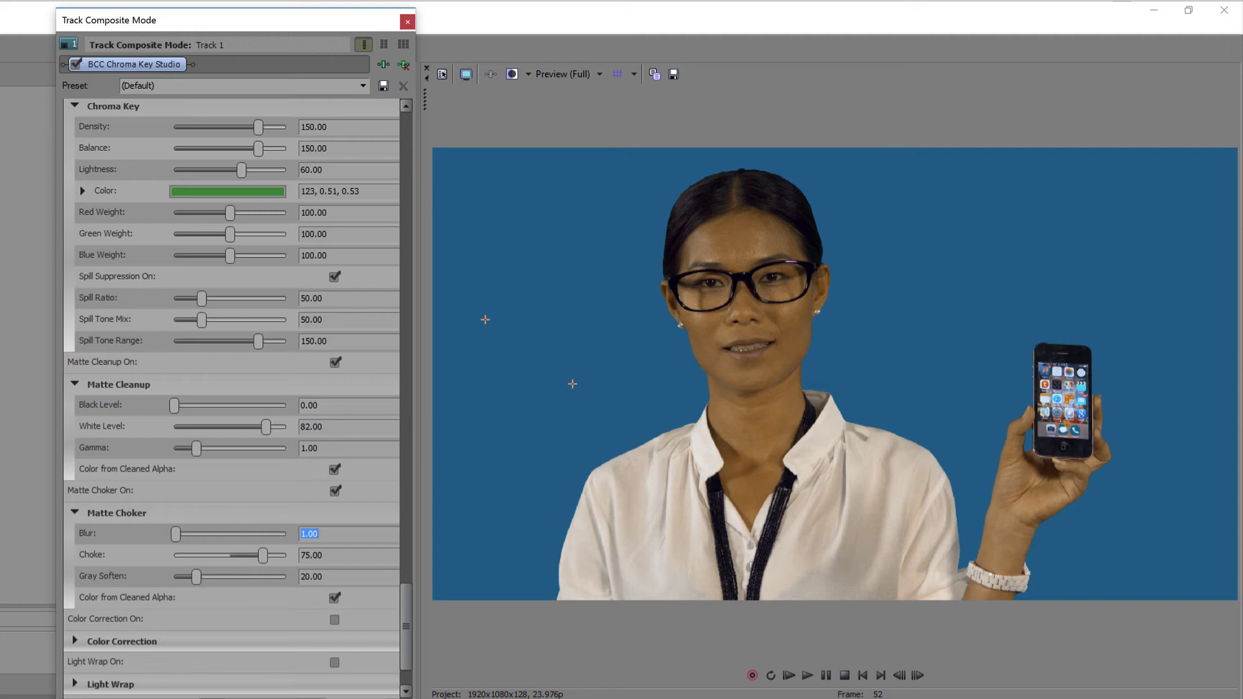
{"action": "left_click_drag", "start_coordinate": [262, 556], "coordinate": [227, 558]}
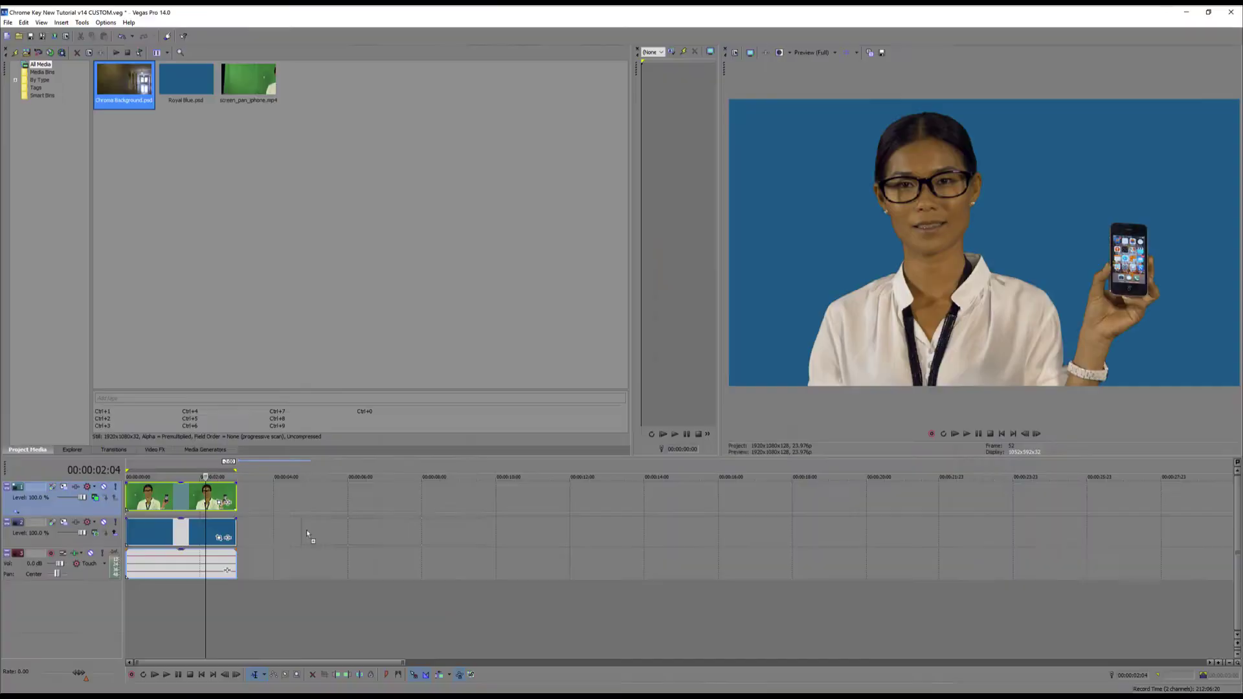
- Replace the blue clip on the second track with Chroma Background.psd, starting at zero and trimmed to the woman's clip length
{"action": "left_click_drag", "start_coordinate": [305, 530], "coordinate": [307, 510]}
{"action": "left_click", "coordinate": [200, 536]}
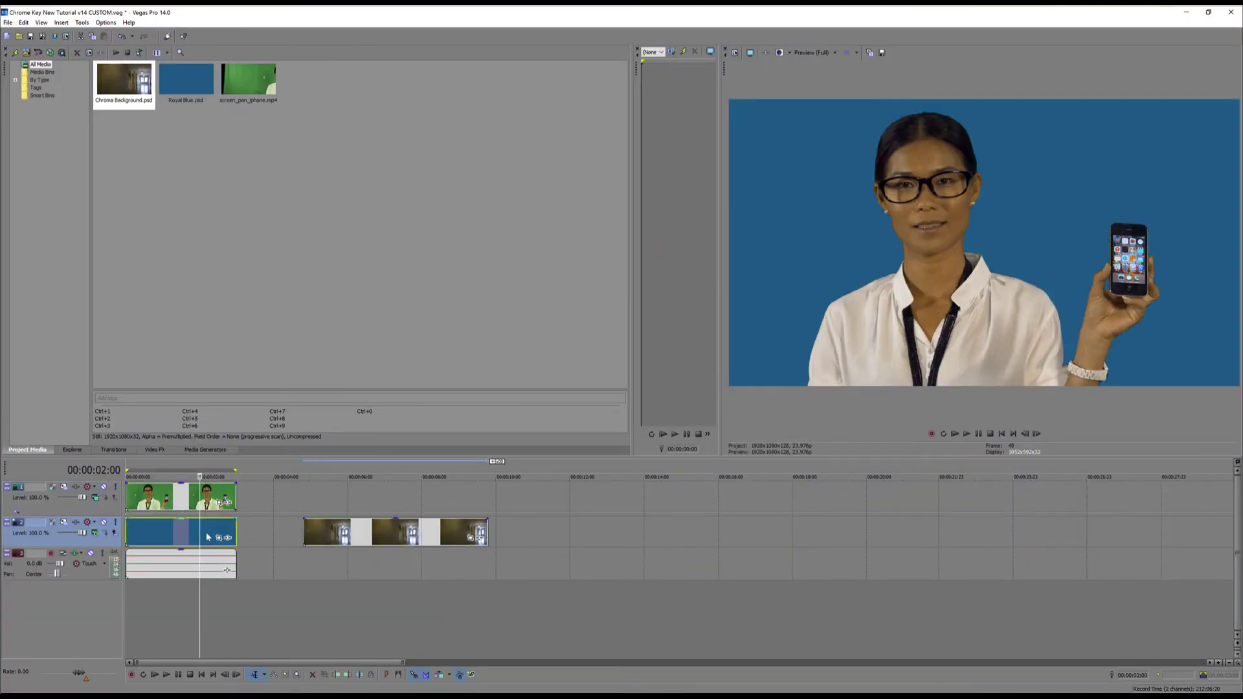
{"action": "key", "text": "Delete"}
{"action": "left_click_drag", "start_coordinate": [325, 536], "coordinate": [149, 540]}
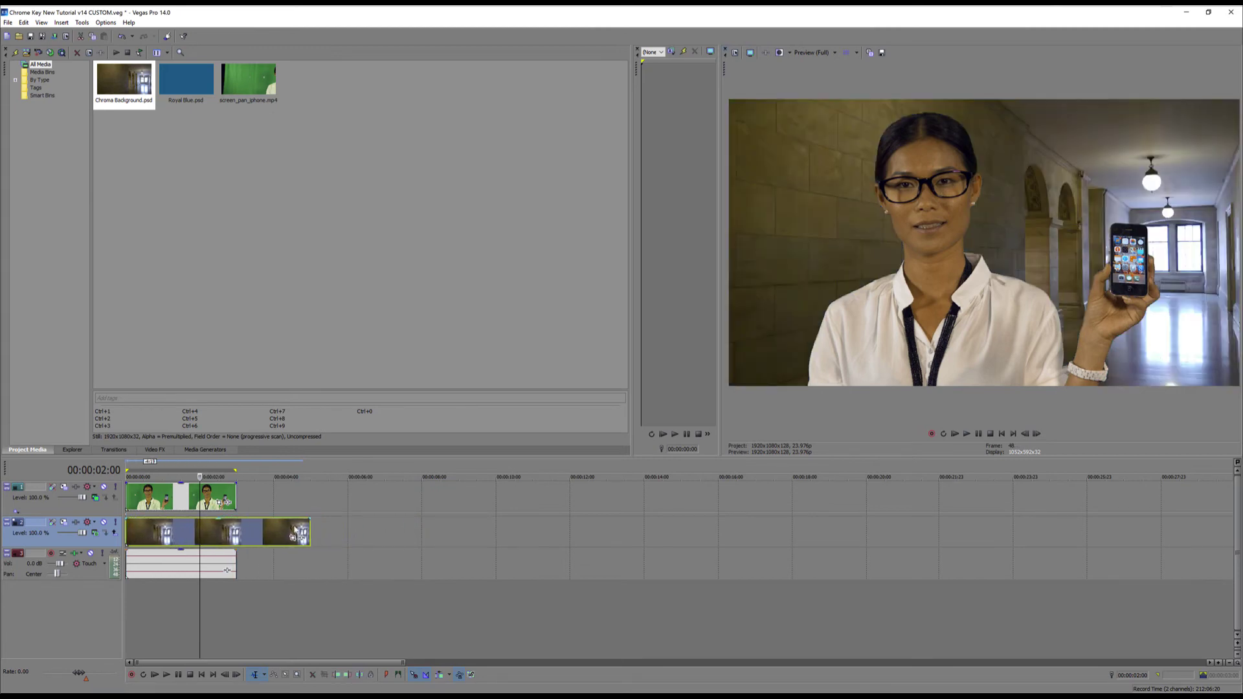
{"action": "left_click_drag", "start_coordinate": [309, 531], "coordinate": [237, 531]}
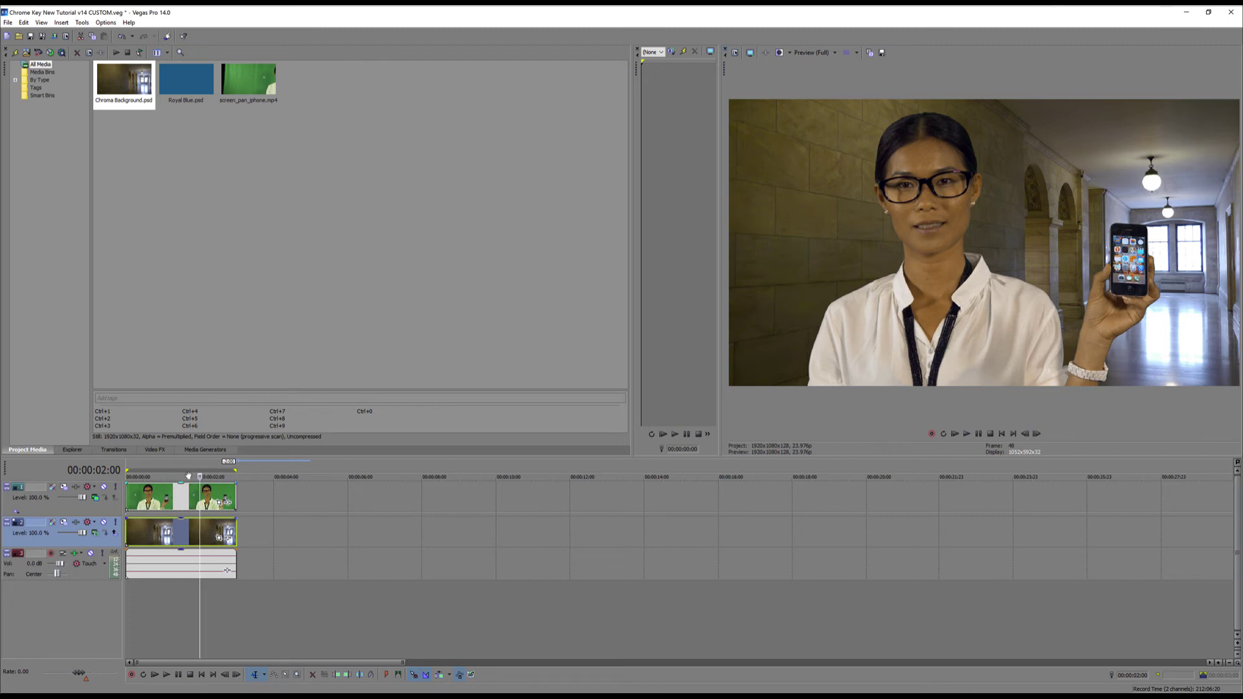
- Turn on Color Correction in the woman's Chroma Key Studio effect, with Brightness about 2.04 and Contrast about 6.12
{"action": "left_click", "coordinate": [189, 497]}
{"action": "right_click", "coordinate": [198, 498]}
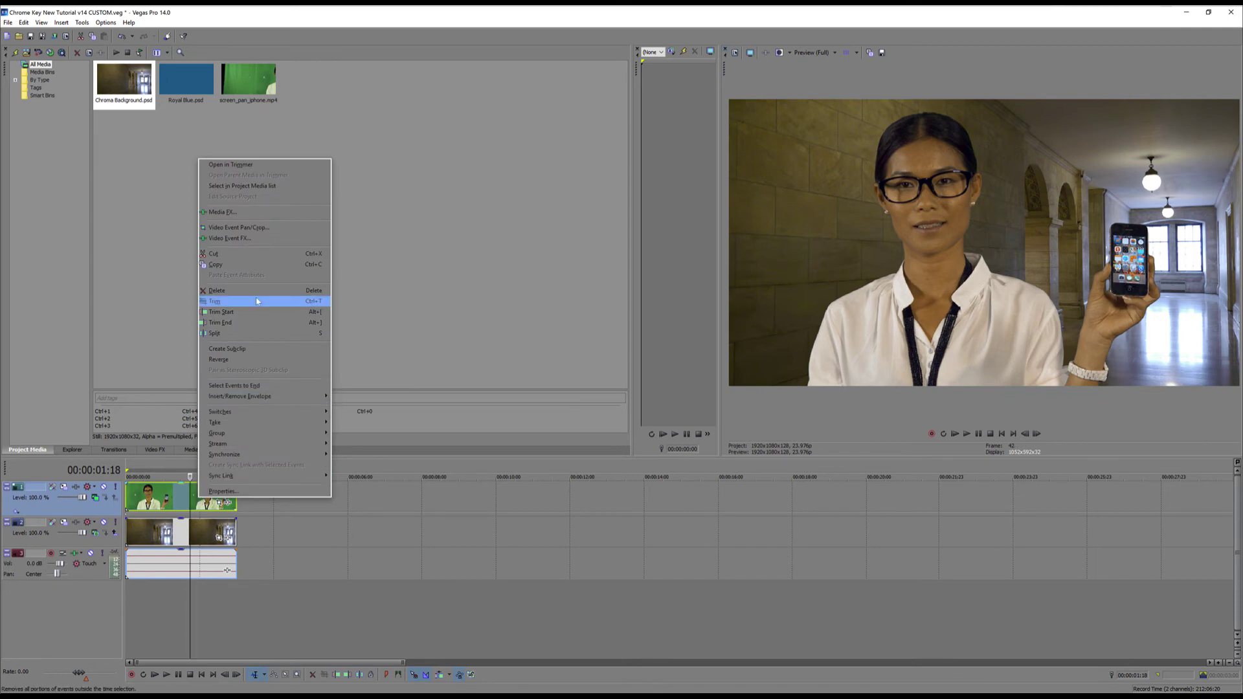
{"action": "left_click", "coordinate": [266, 238]}
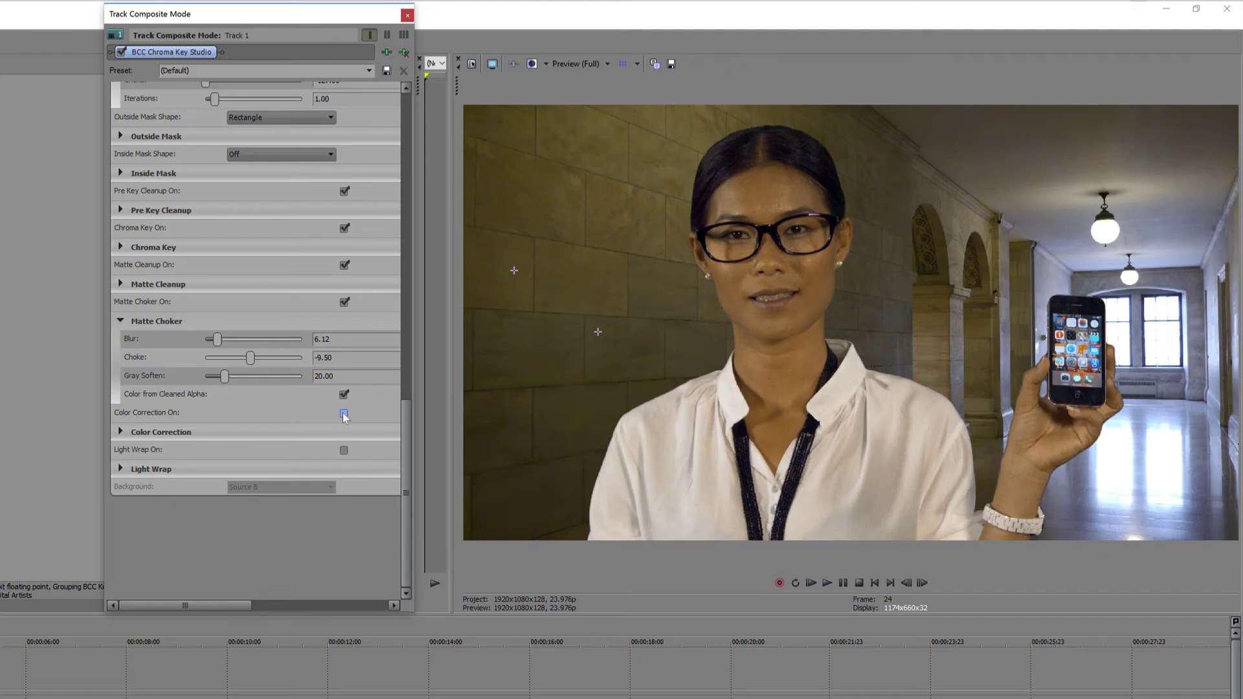
{"action": "left_click", "coordinate": [188, 432]}
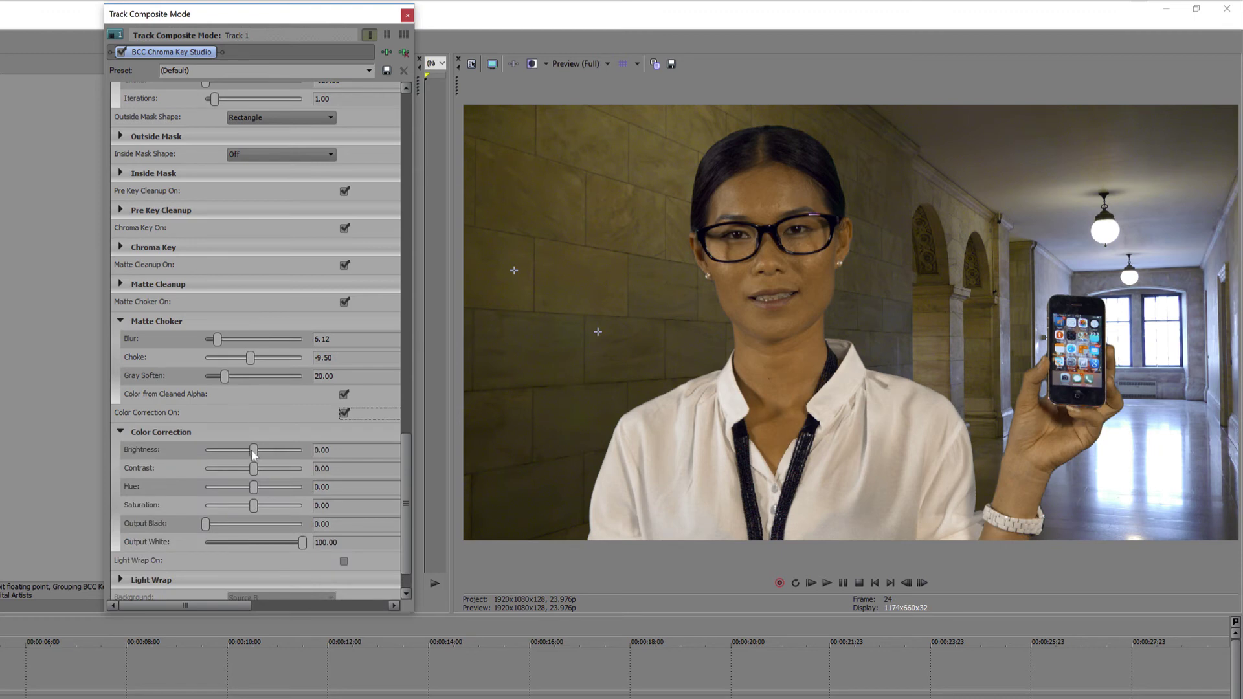
{"action": "mouse_move", "coordinate": [253, 453]}
{"action": "left_mouse_down"}
{"action": "mouse_move", "coordinate": [256, 471]}
{"action": "mouse_move", "coordinate": [254, 456]}
{"action": "left_mouse_up"}
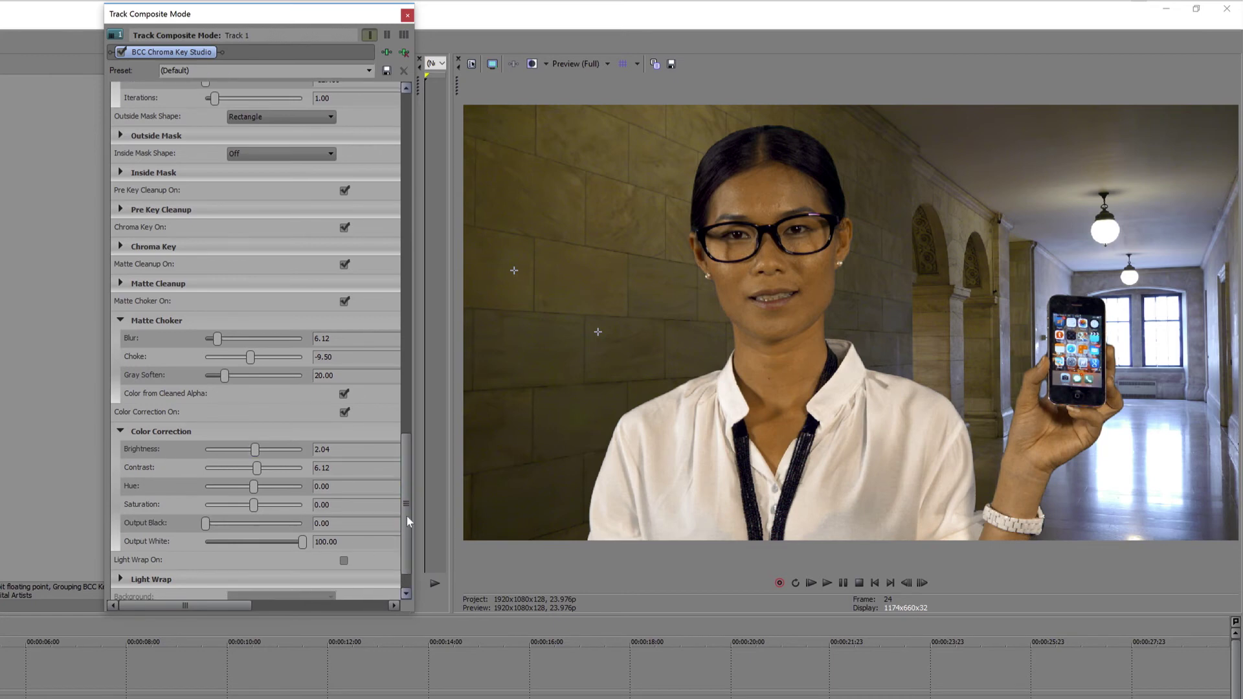
- Turn on Light Wrap in the Chroma Key Studio effect and raise its Softness
{"action": "scroll", "coordinate": [406, 515], "scroll_direction": "down", "scroll_amount": 3}
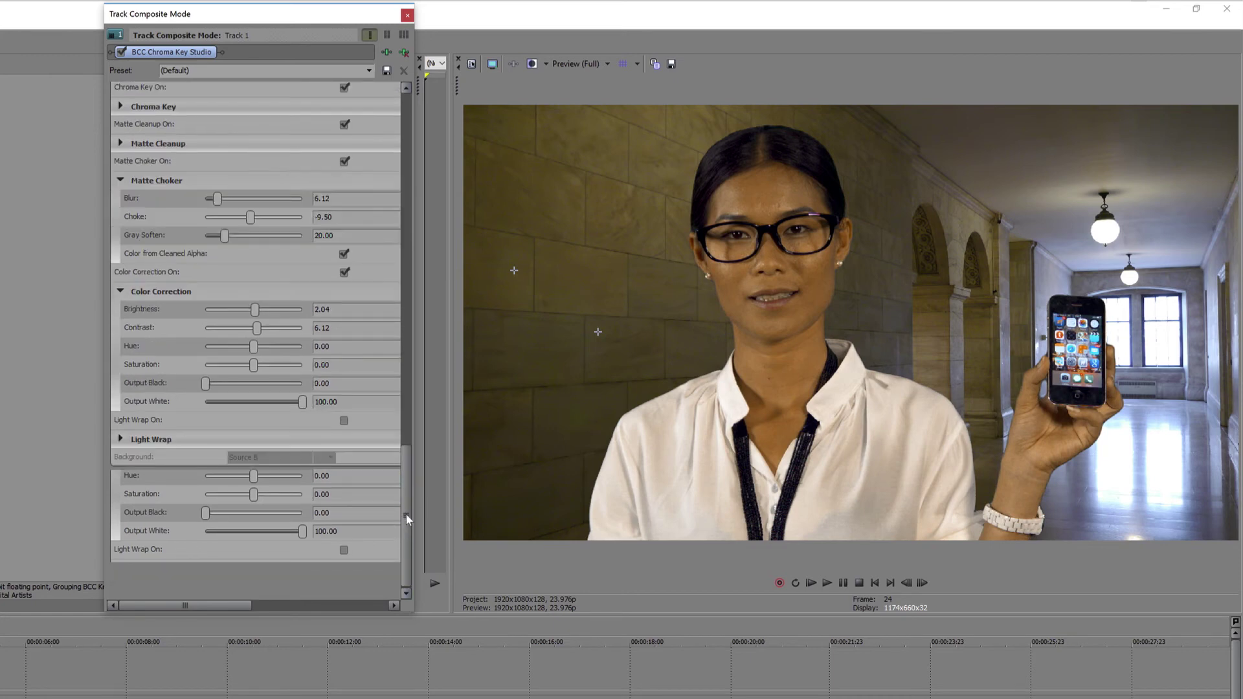
{"action": "left_click", "coordinate": [343, 421]}
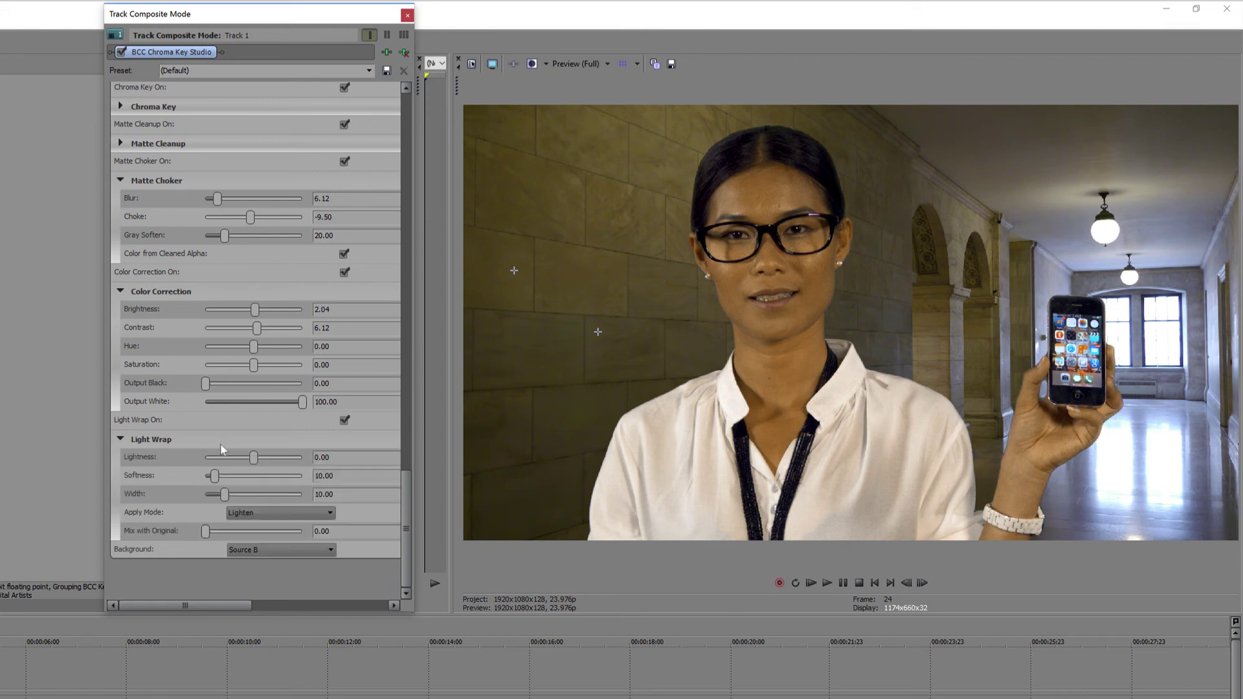
{"action": "left_click_drag", "start_coordinate": [216, 474], "coordinate": [257, 477]}
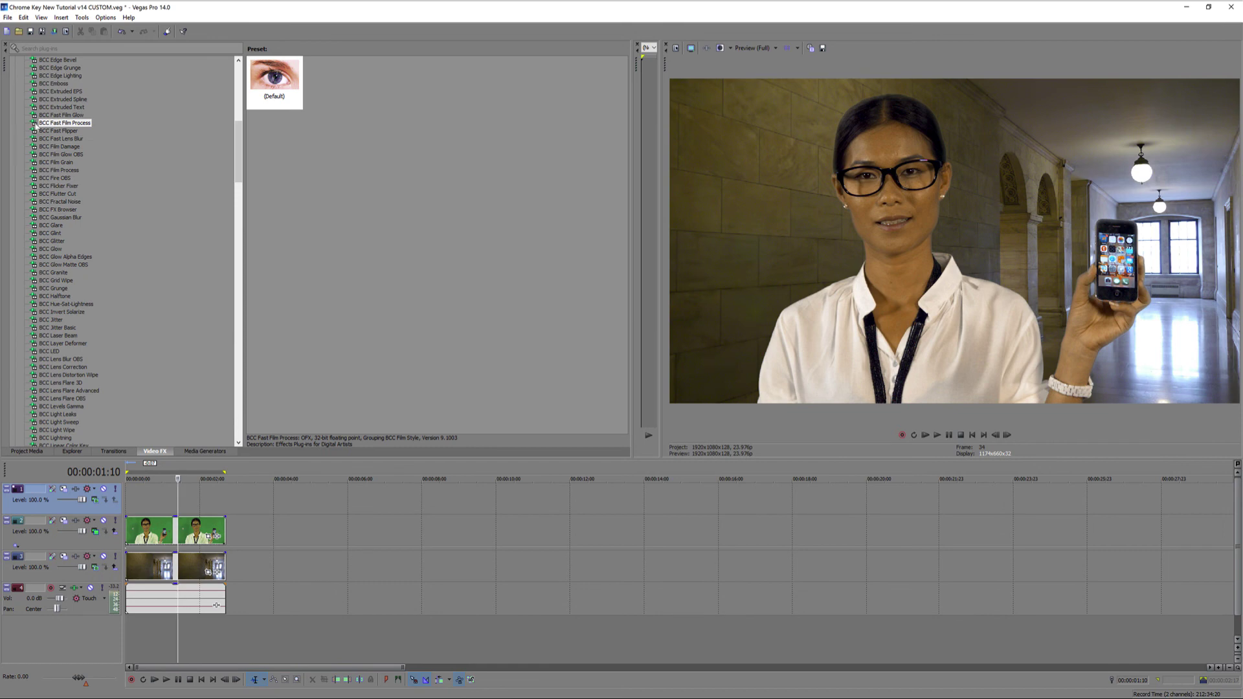
- Apply BCC Fast Film Process to the empty top track and move it after Composite in the effect chain
{"action": "left_click_drag", "start_coordinate": [65, 122], "coordinate": [144, 495]}
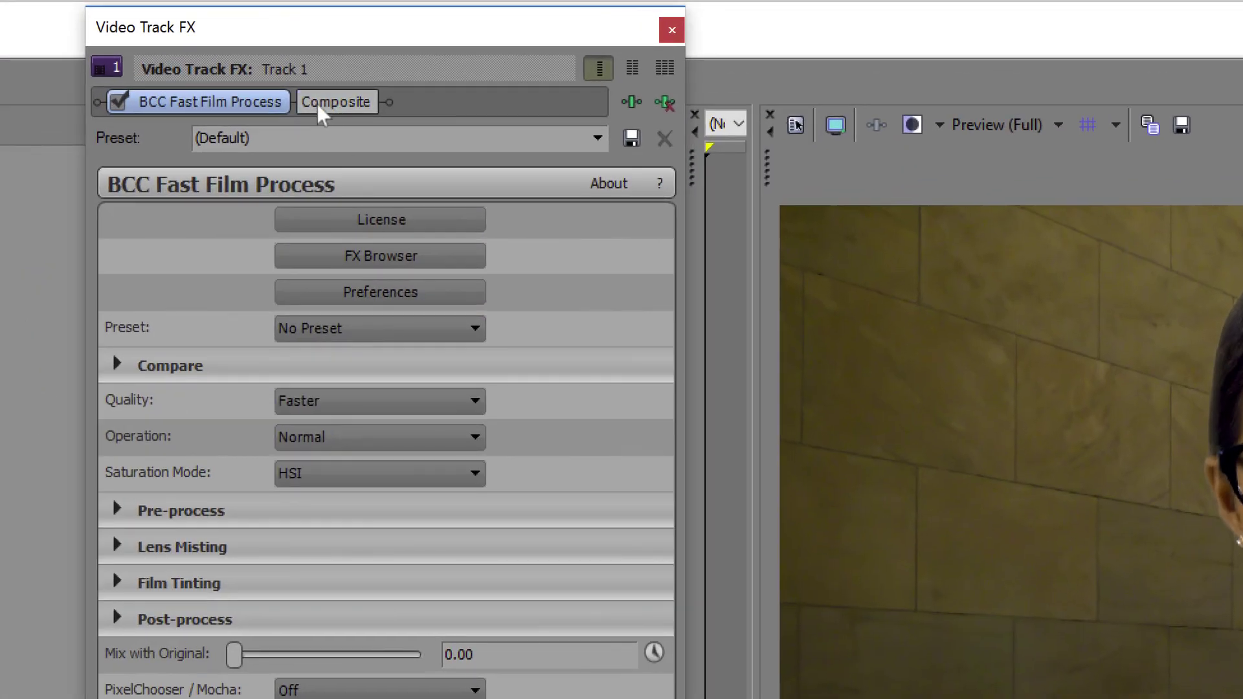
{"action": "left_click_drag", "start_coordinate": [116, 103], "coordinate": [391, 273]}
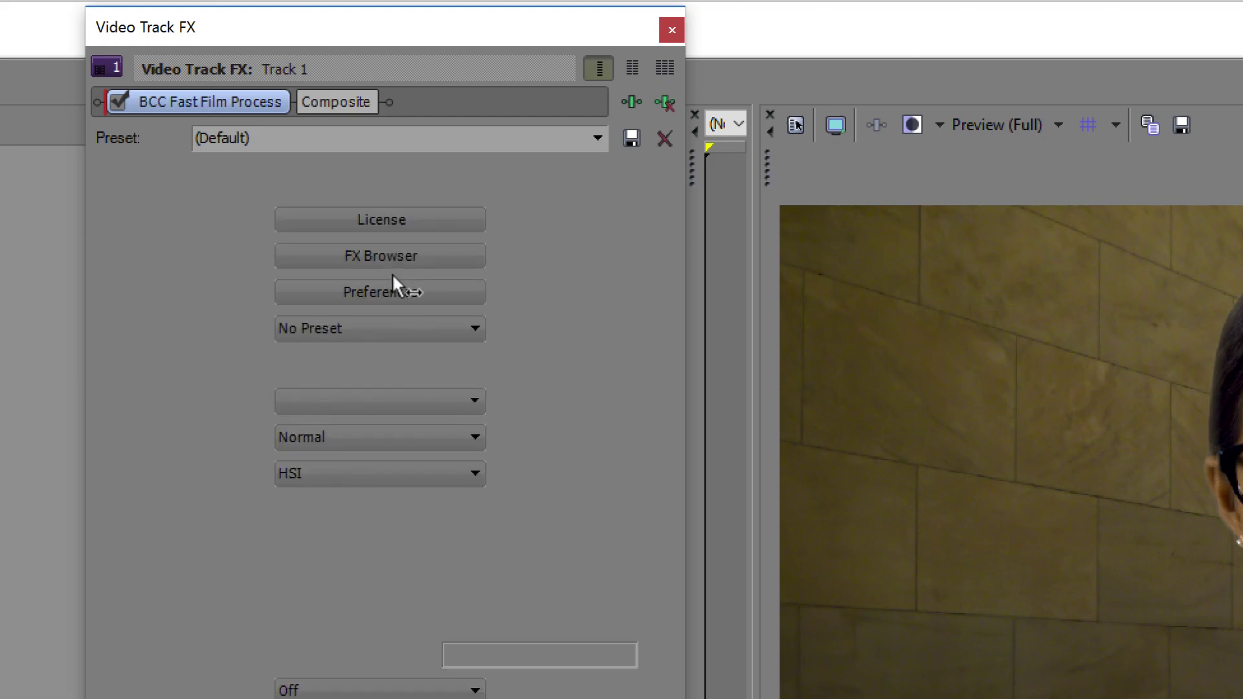
- Load the Highlight Blooming.bsp preset for BCC Fast Film Process and set Mix with Original to 50
{"action": "left_click", "coordinate": [404, 329]}
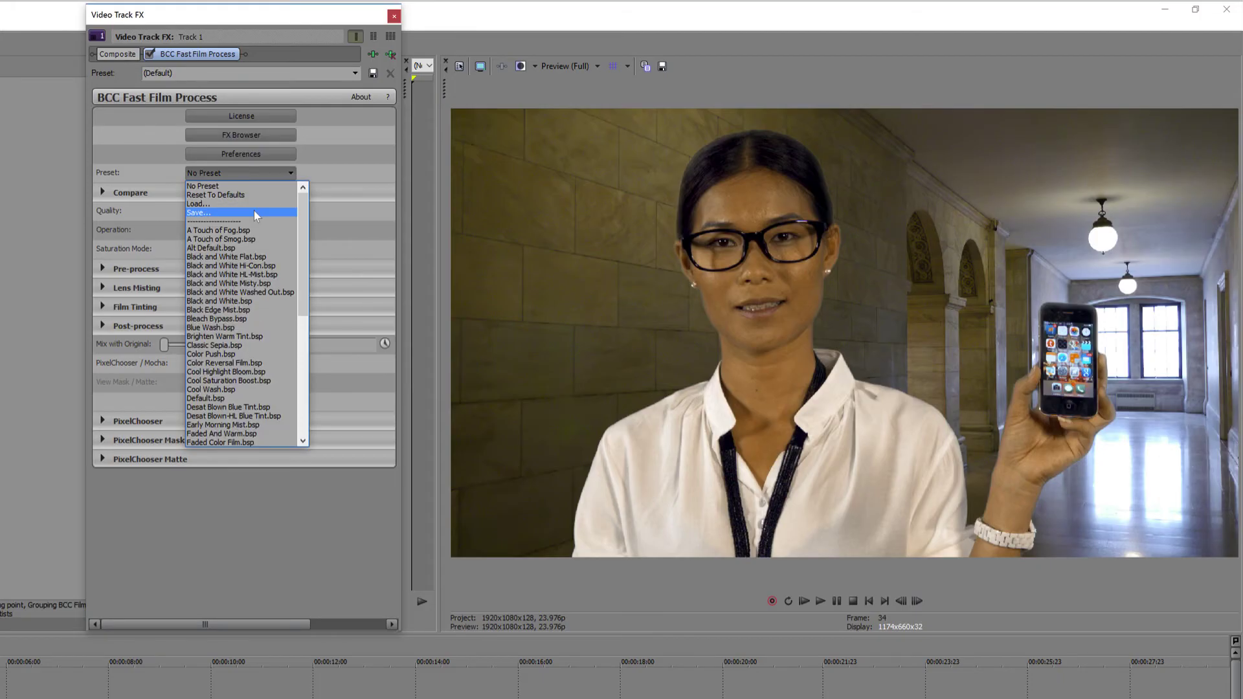
{"action": "scroll", "coordinate": [254, 351], "scroll_direction": "down", "scroll_amount": 10}
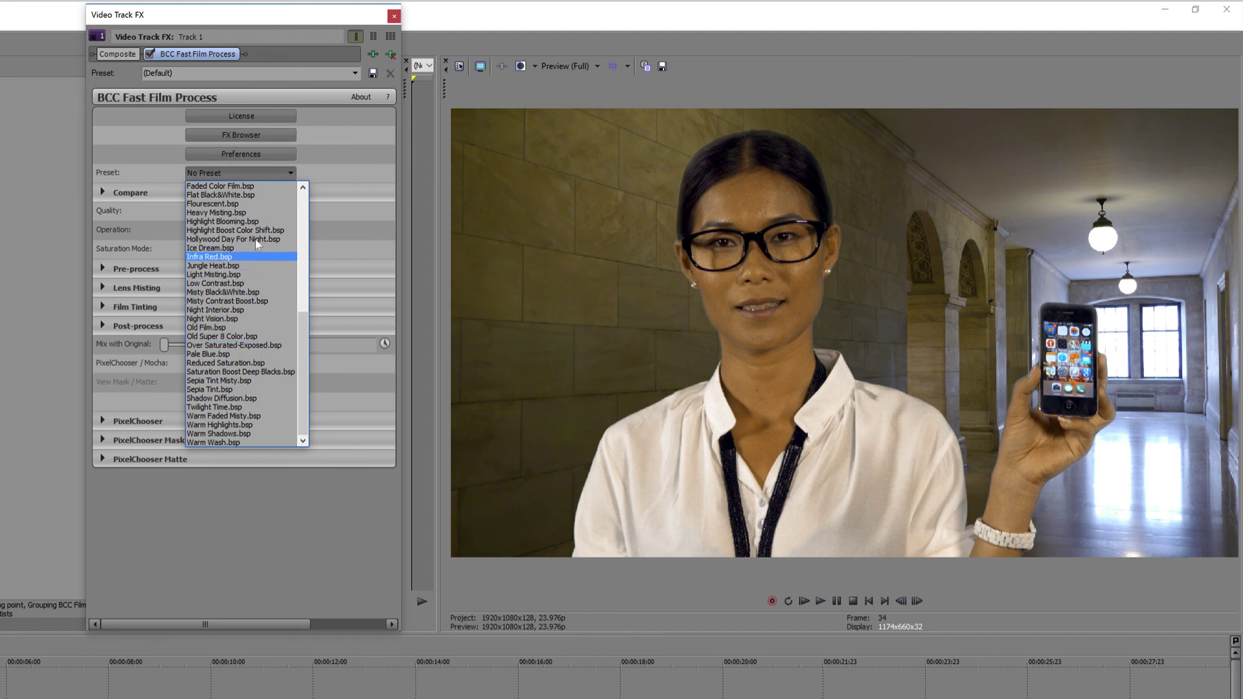
{"action": "left_click", "coordinate": [255, 222]}
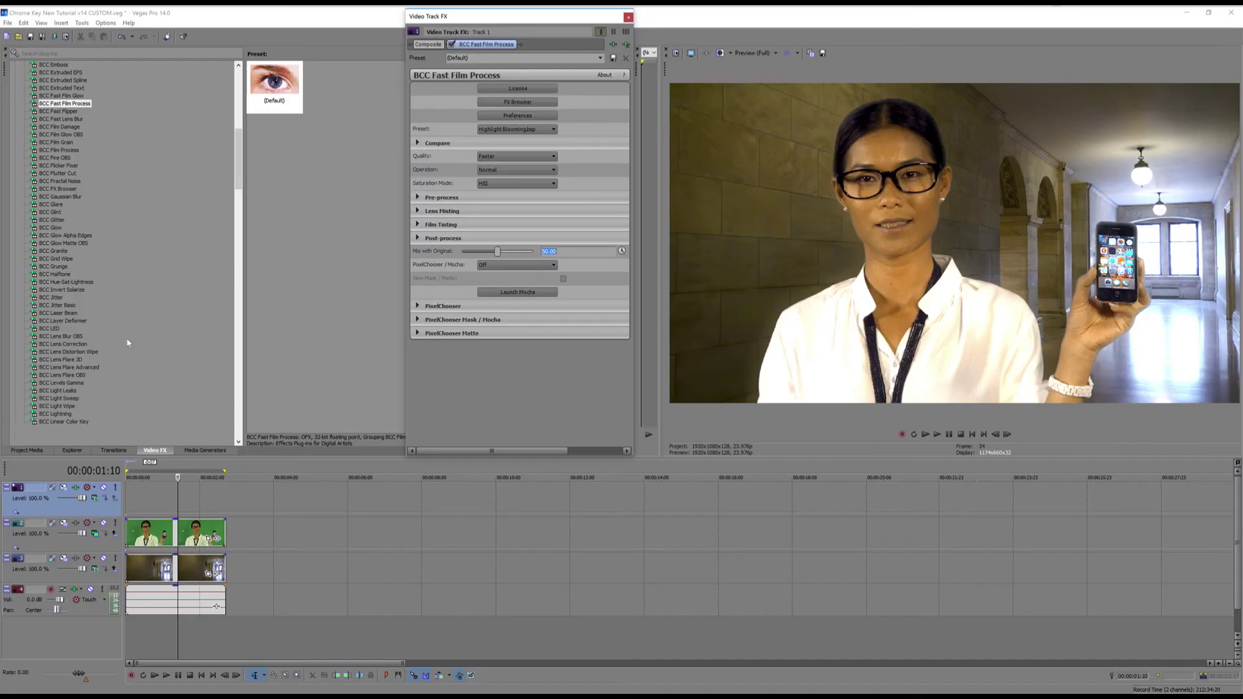
- Add the BCC Vignette effect after BCC Fast Film Process in the top track's effect chain
{"action": "scroll", "coordinate": [61, 317], "scroll_direction": "down", "scroll_amount": 10}
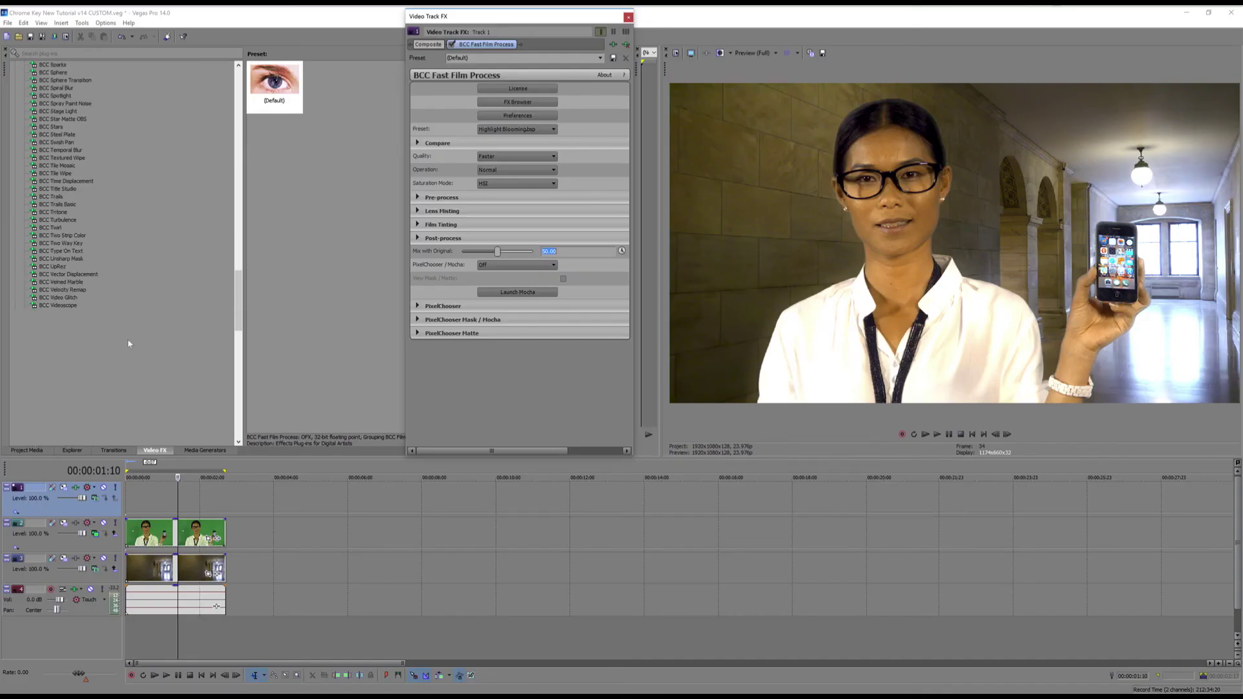
{"action": "left_click_drag", "start_coordinate": [62, 317], "coordinate": [473, 393]}
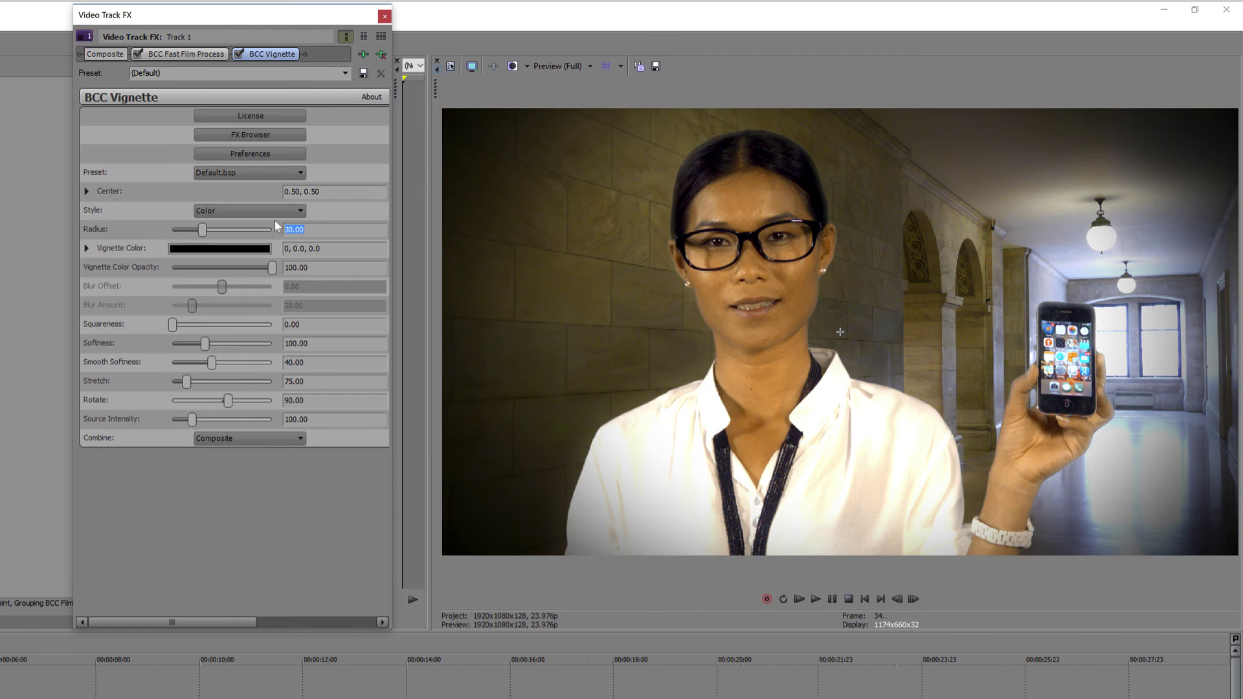